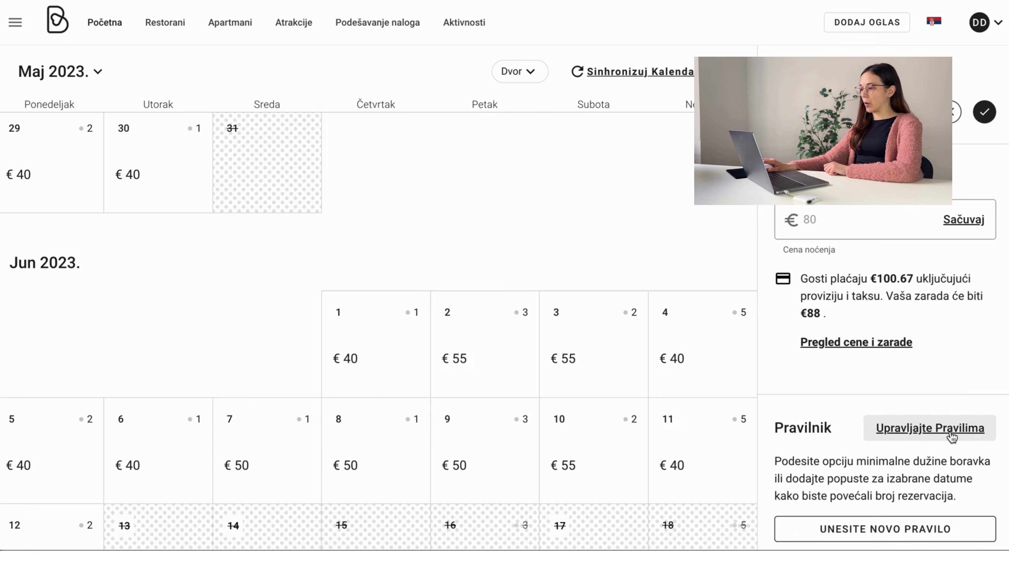
# Start a new pricing rule, name it "snizeno 20 posto" and choose pink as its calendar colour.
pyautogui.click(951, 536)
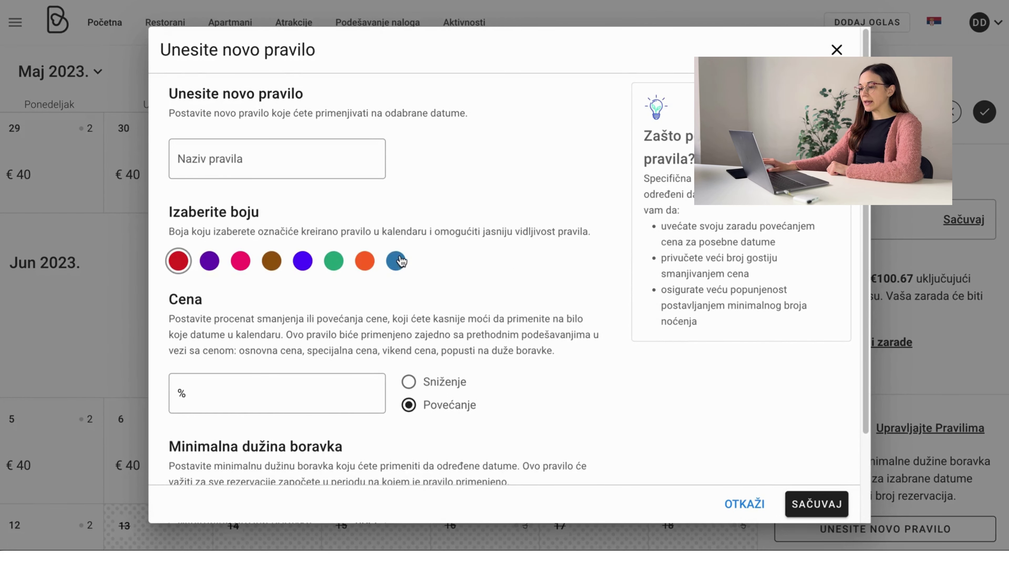
pyautogui.click(291, 165)
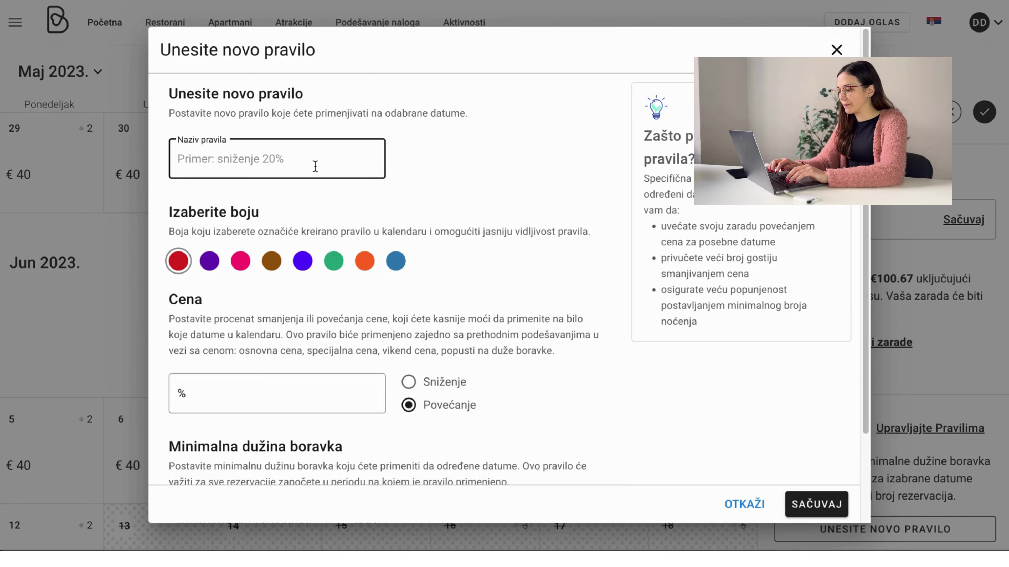
pyautogui.write('sni')
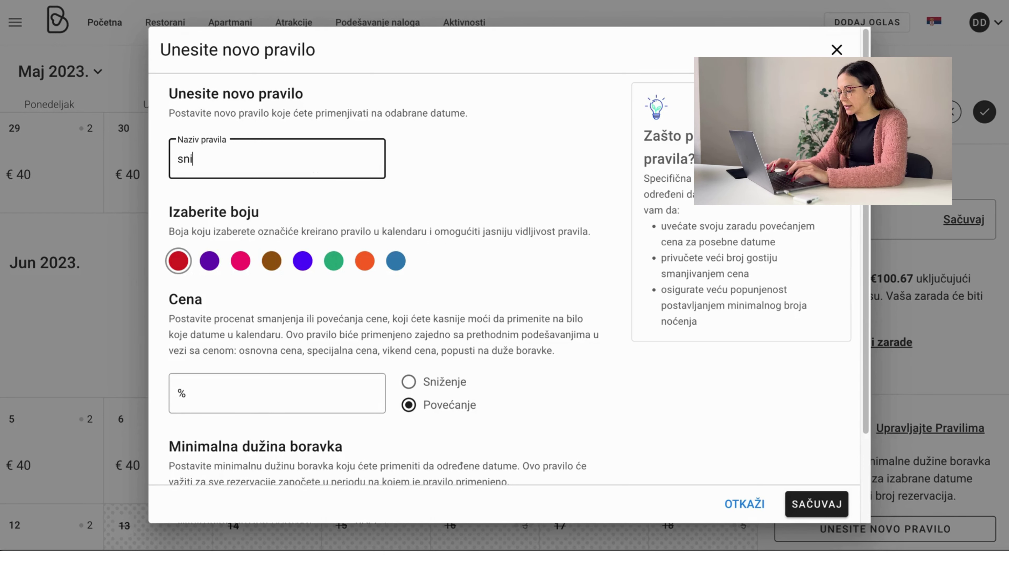
pyautogui.write('zeno ')
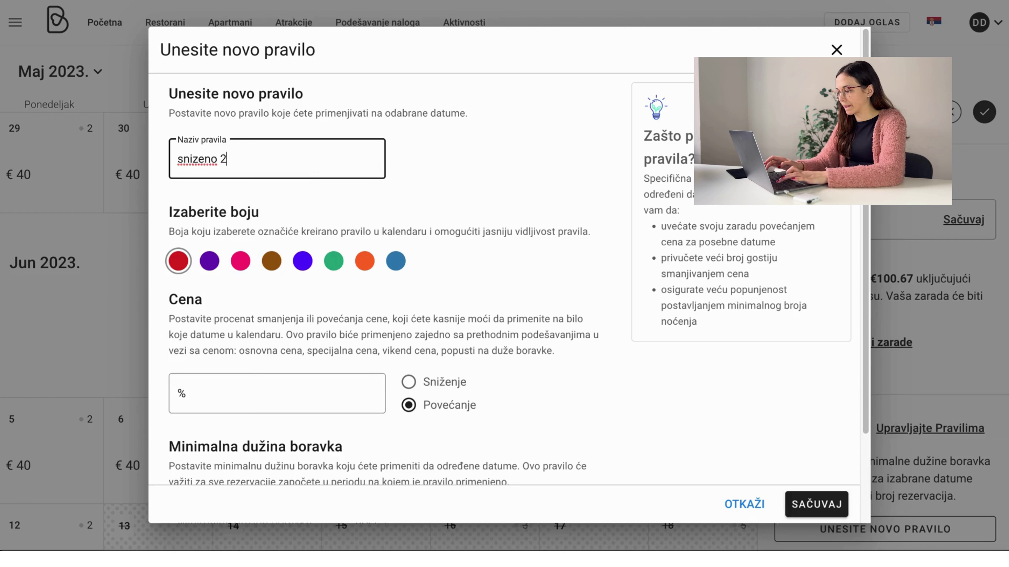
pyautogui.write('20 posto')
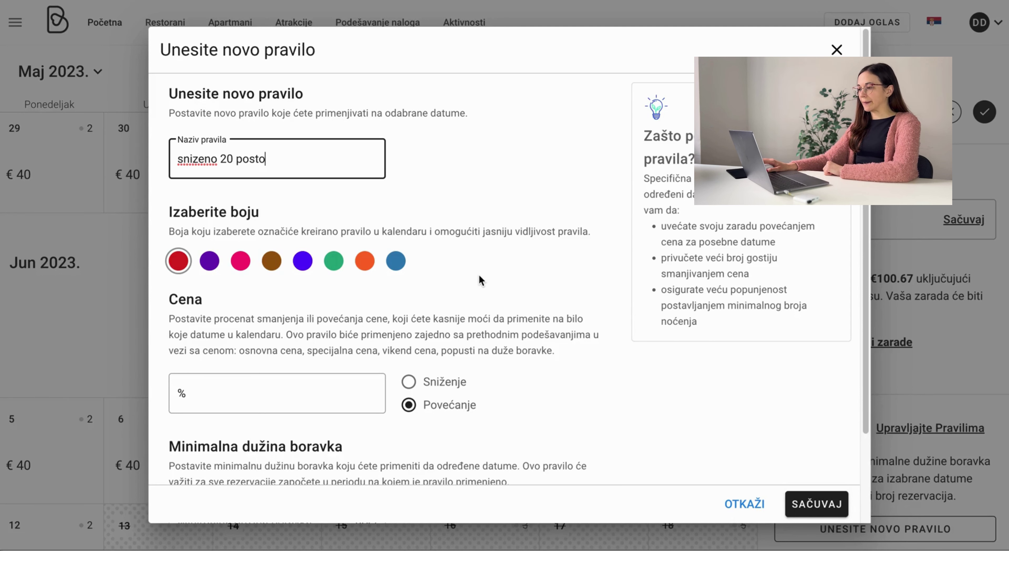
pyautogui.scroll(-1, 479, 275)
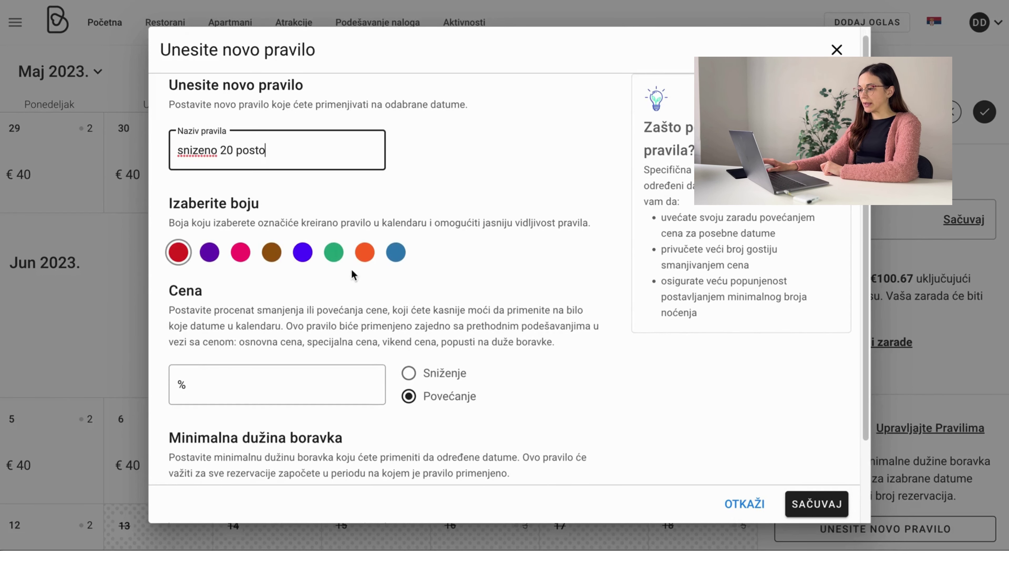
pyautogui.click(241, 253)
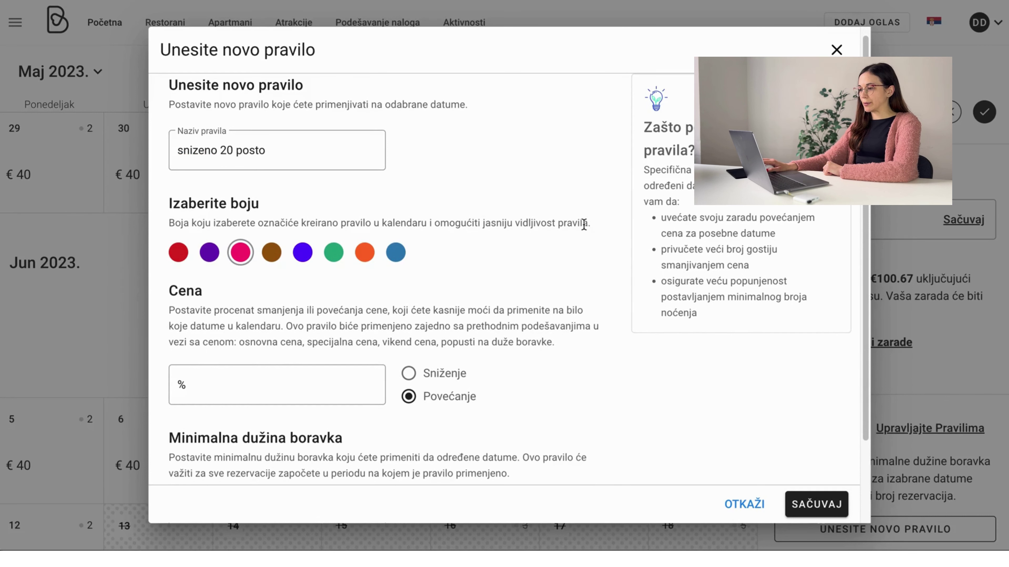
# Set the new rule's price correction to a 20% decrease (Sniženje) and save the rule.
pyautogui.scroll(-2, 552, 218)
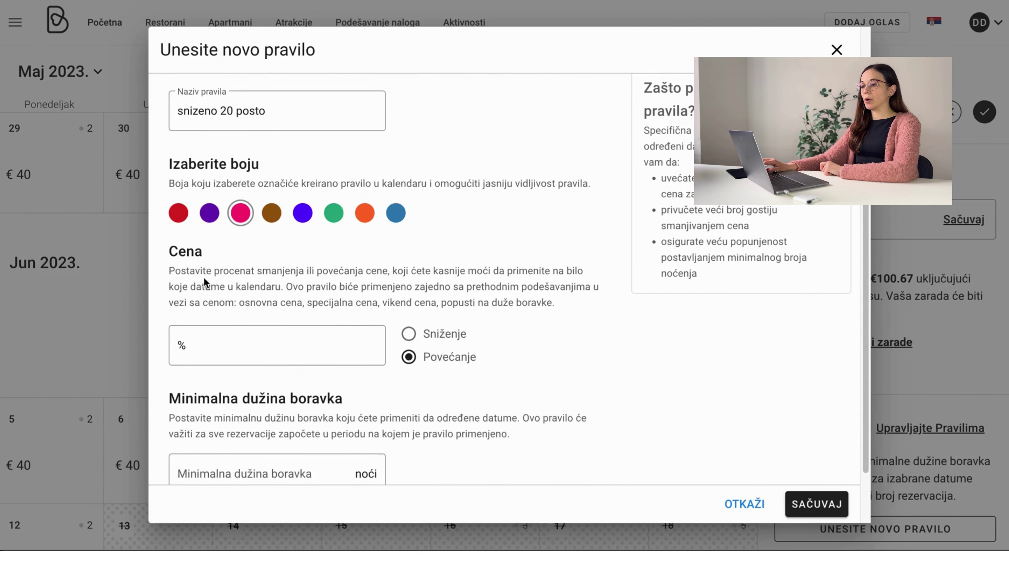
pyautogui.click(234, 345)
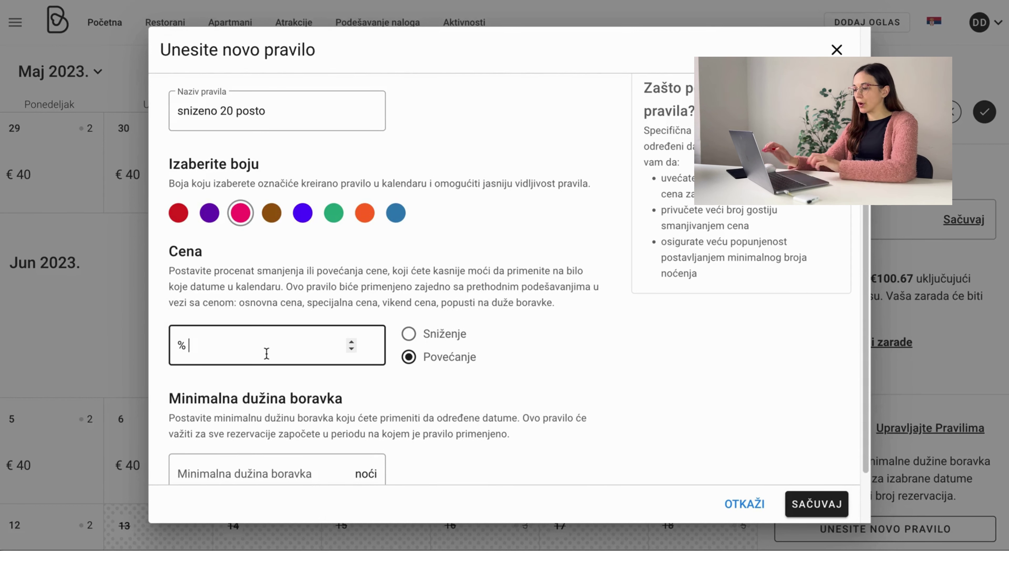
pyautogui.write('20')
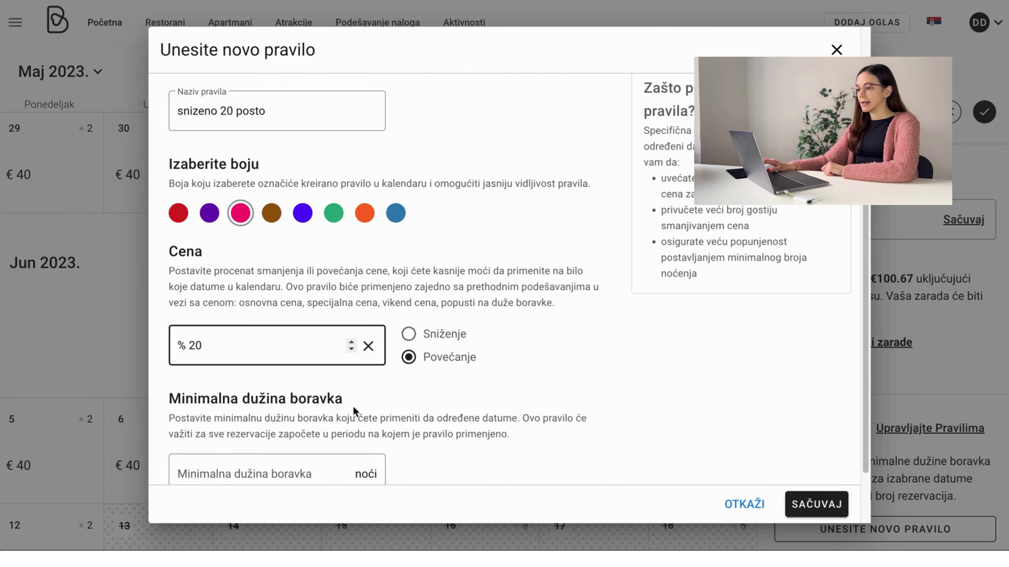
pyautogui.click(408, 333)
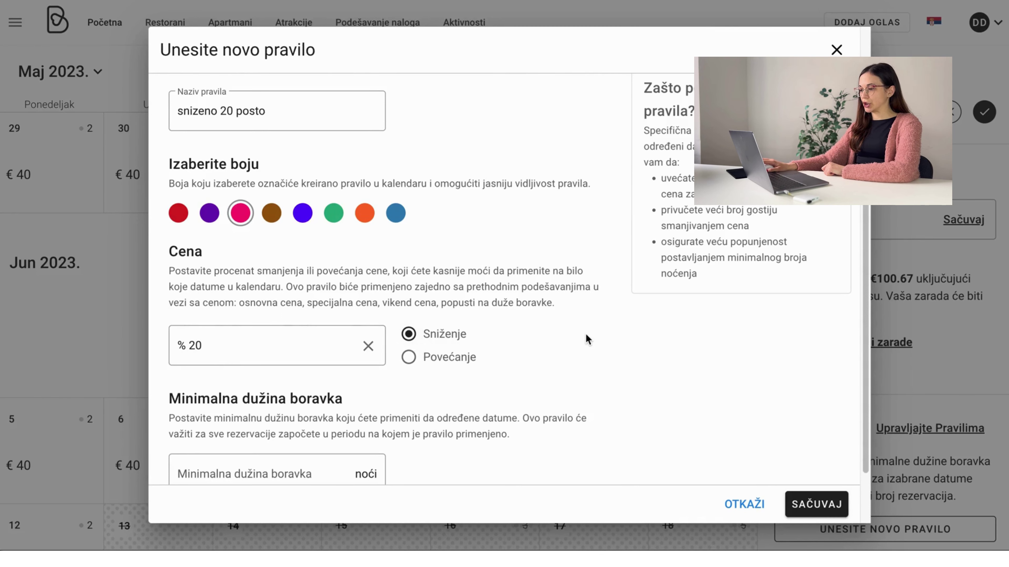
pyautogui.scroll(-2, 588, 338)
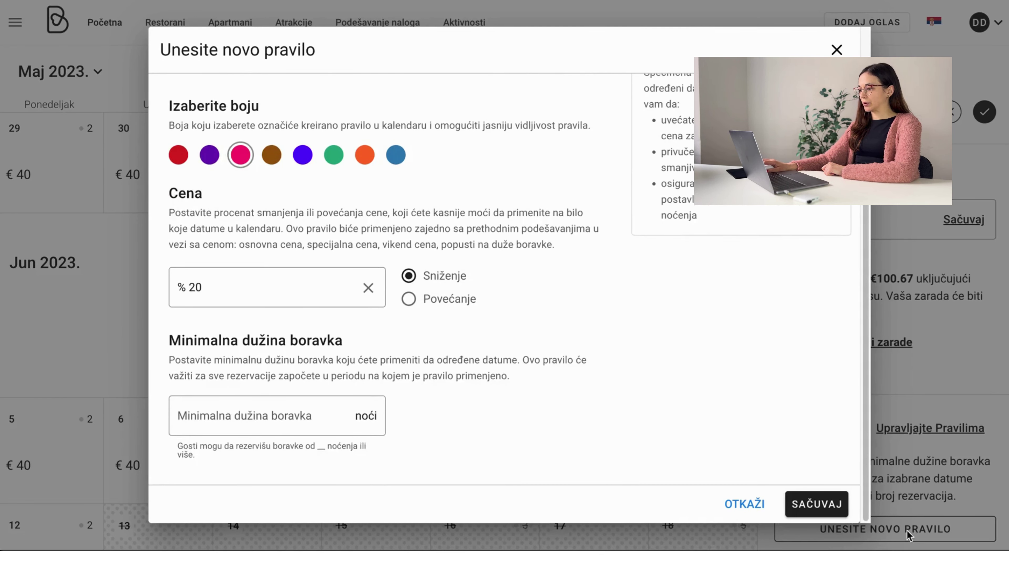
pyautogui.click(822, 505)
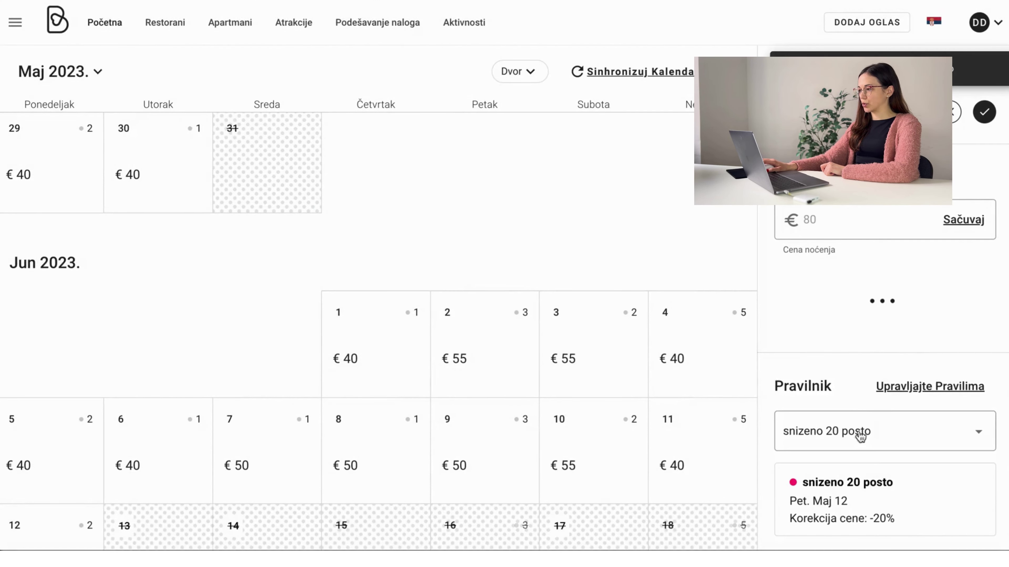
pyautogui.scroll(-1, 913, 357)
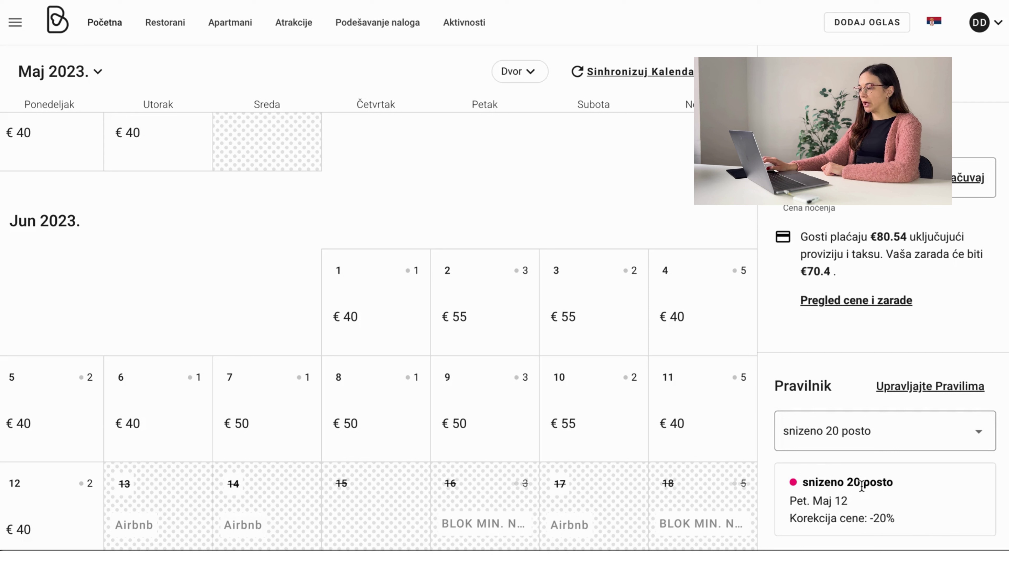
pyautogui.click(900, 439)
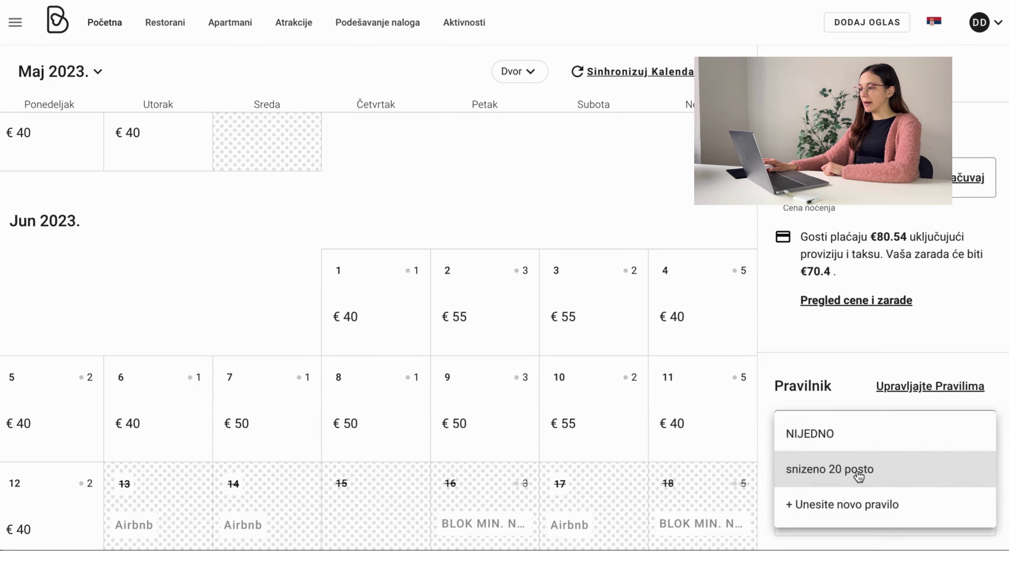
pyautogui.click(654, 199)
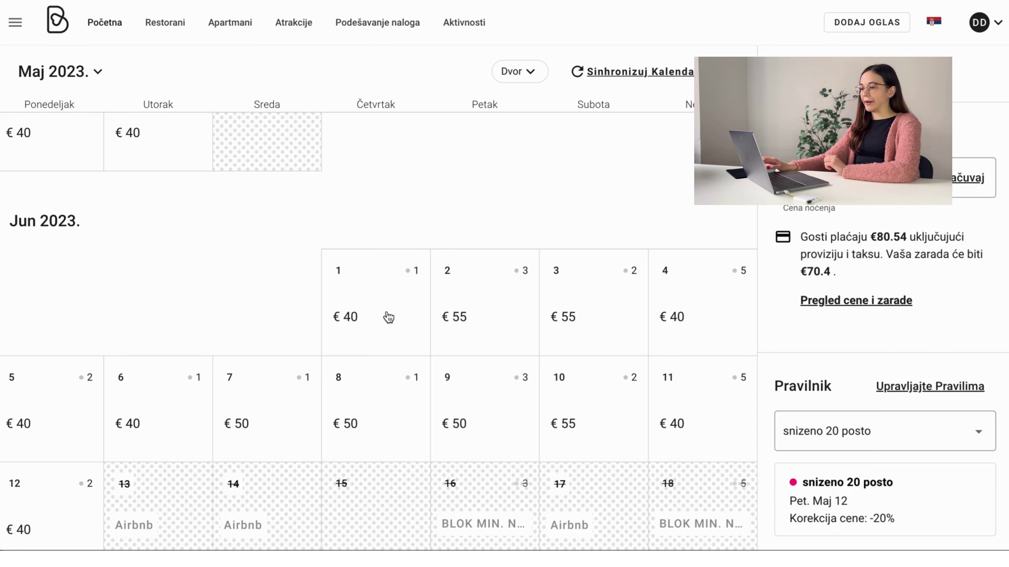
# Select June 1 in the calendar and apply the "snizeno 20 posto" rule to it.
pyautogui.click(372, 322)
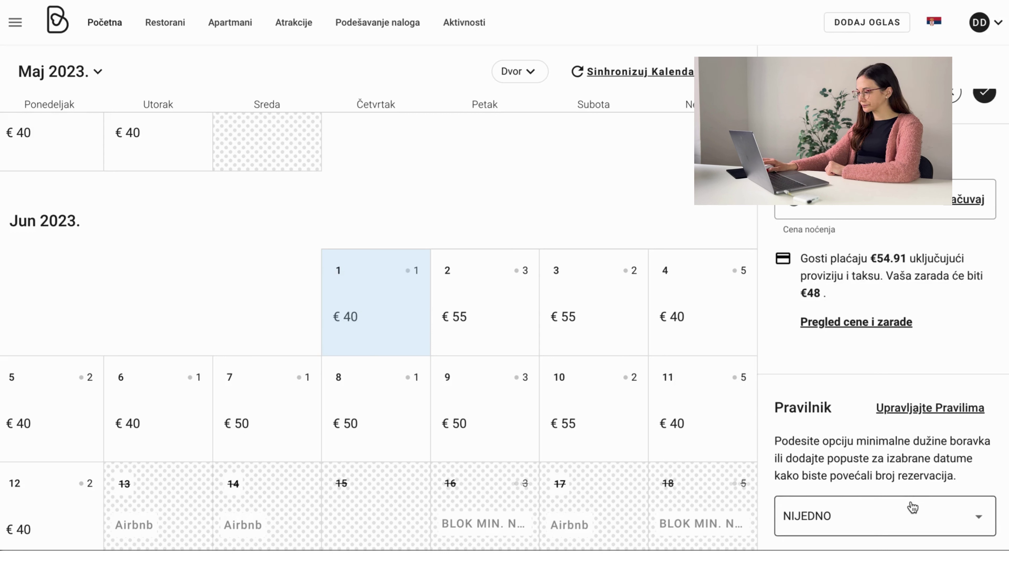
pyautogui.click(913, 511)
pyautogui.click(900, 487)
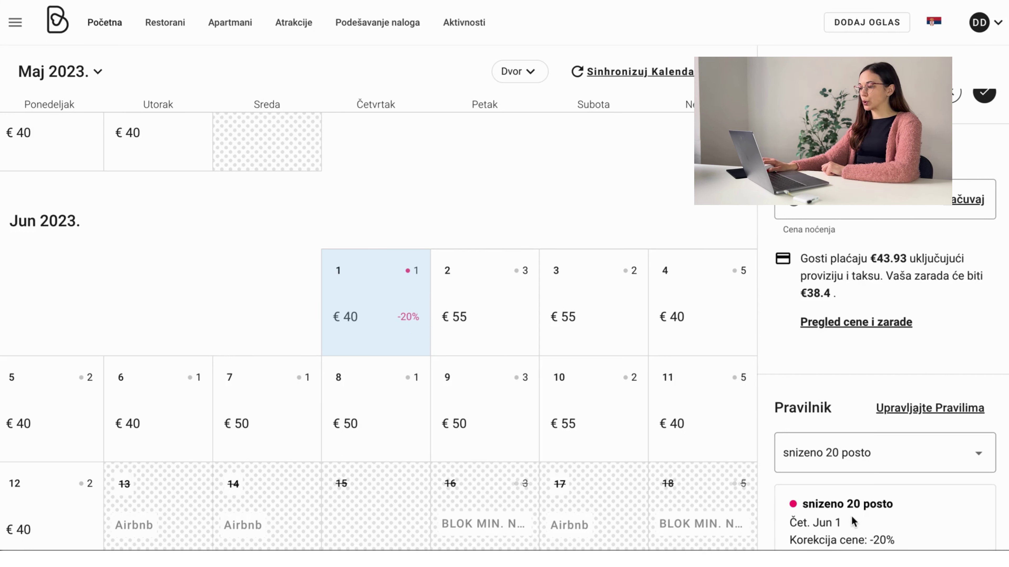
# Open the "snizeno 20 posto" rule for editing in rule management and rename it "snizeno 30 posto".
pyautogui.scroll(-1, 901, 456)
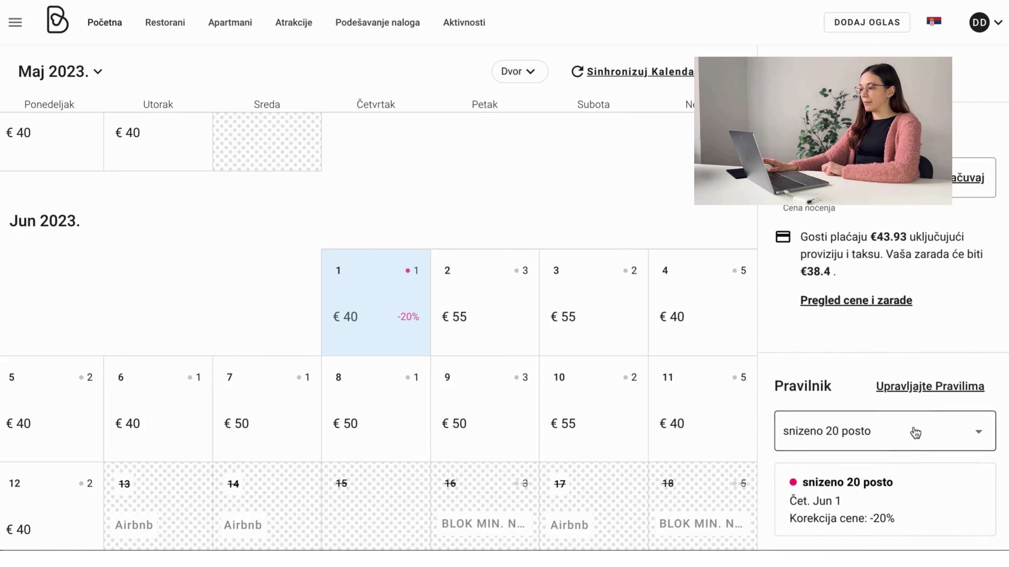
pyautogui.click(920, 401)
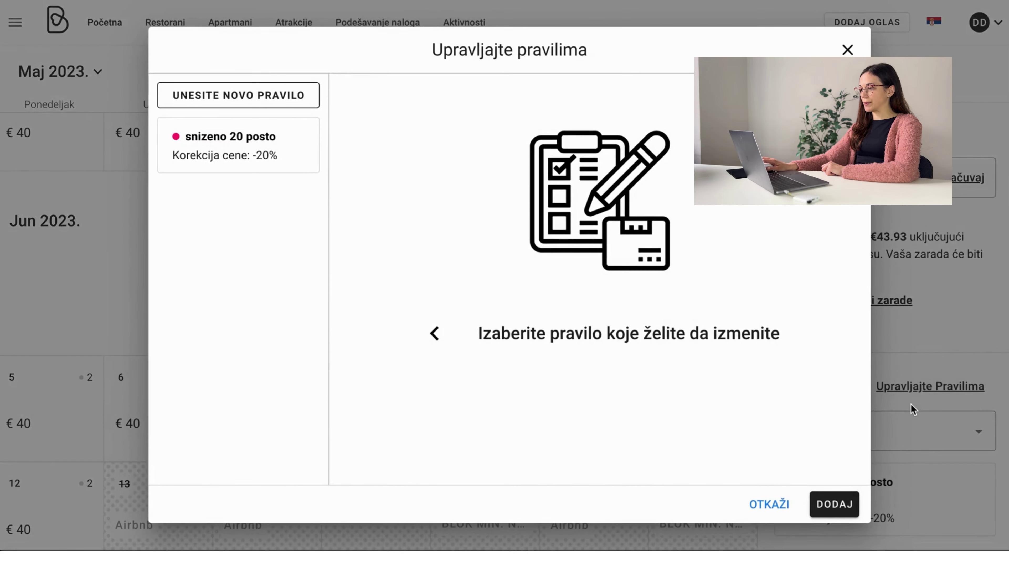
pyautogui.click(274, 157)
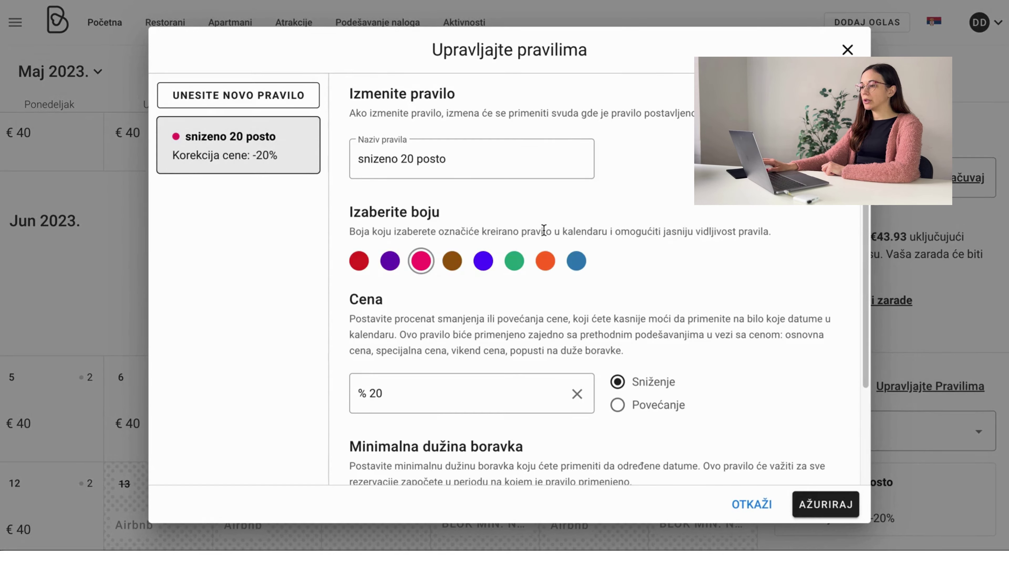
pyautogui.click(407, 161)
pyautogui.press('BackSpace')
pyautogui.write('3')
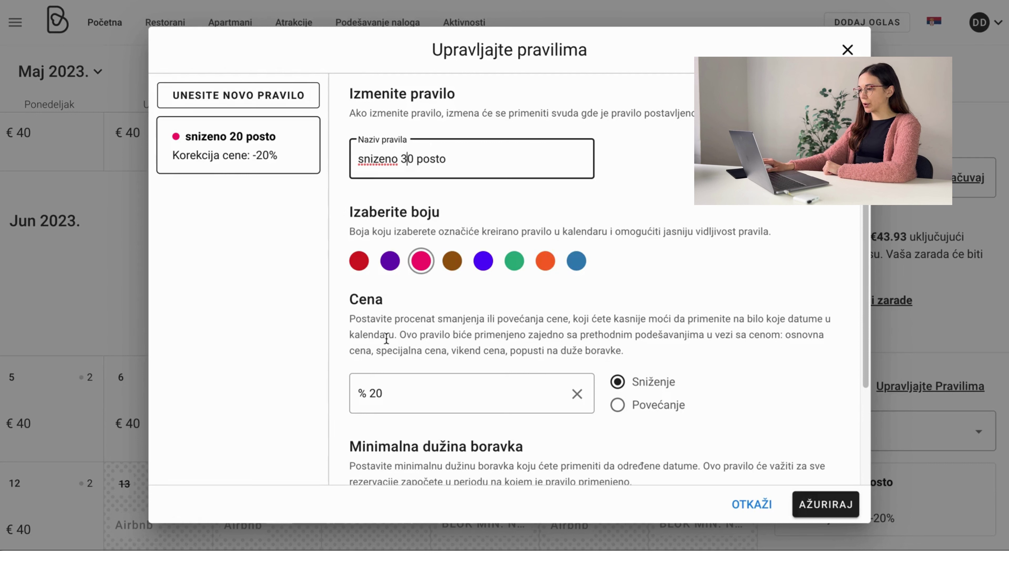
# Set the rule's price decrease to 30%, update the rule and close rule management.
pyautogui.click(377, 393)
pyautogui.press('BackSpace')
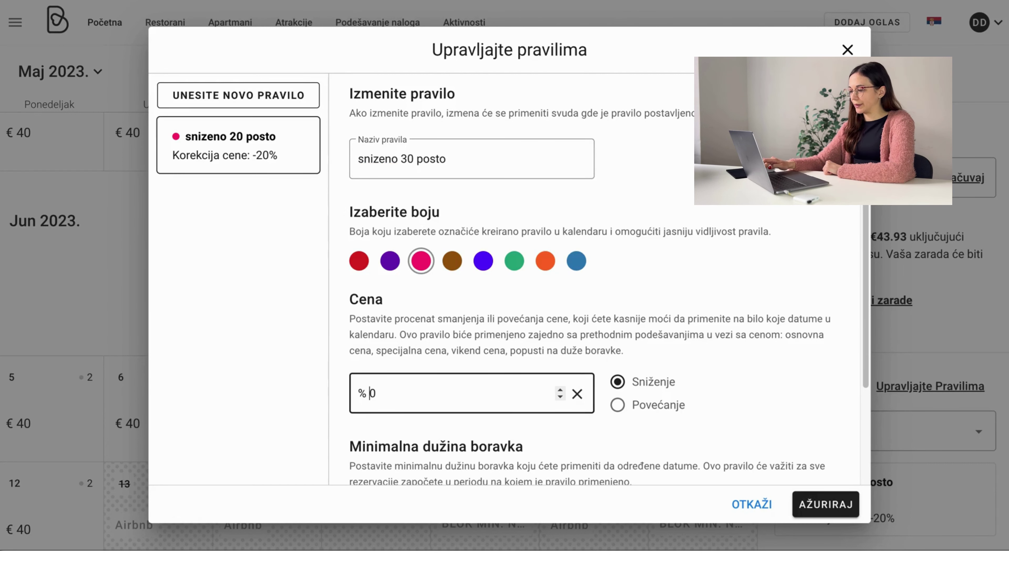
pyautogui.write('3')
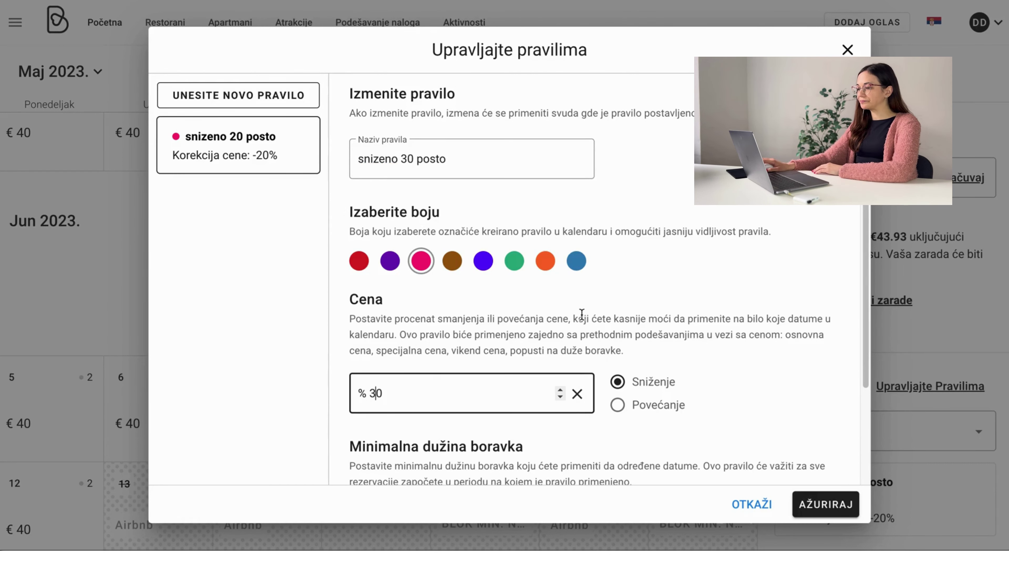
pyautogui.scroll(-1, 754, 437)
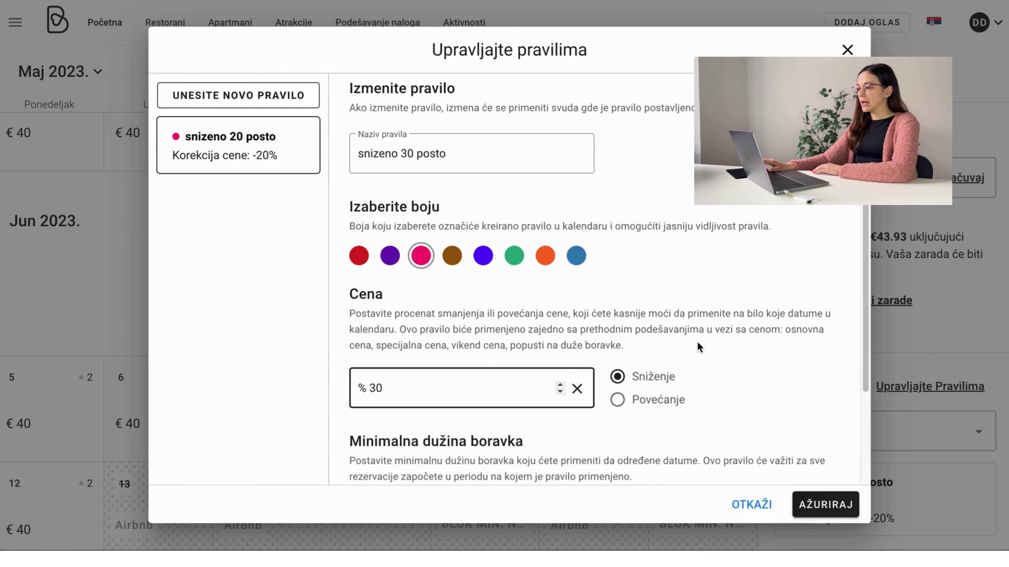
pyautogui.click(816, 516)
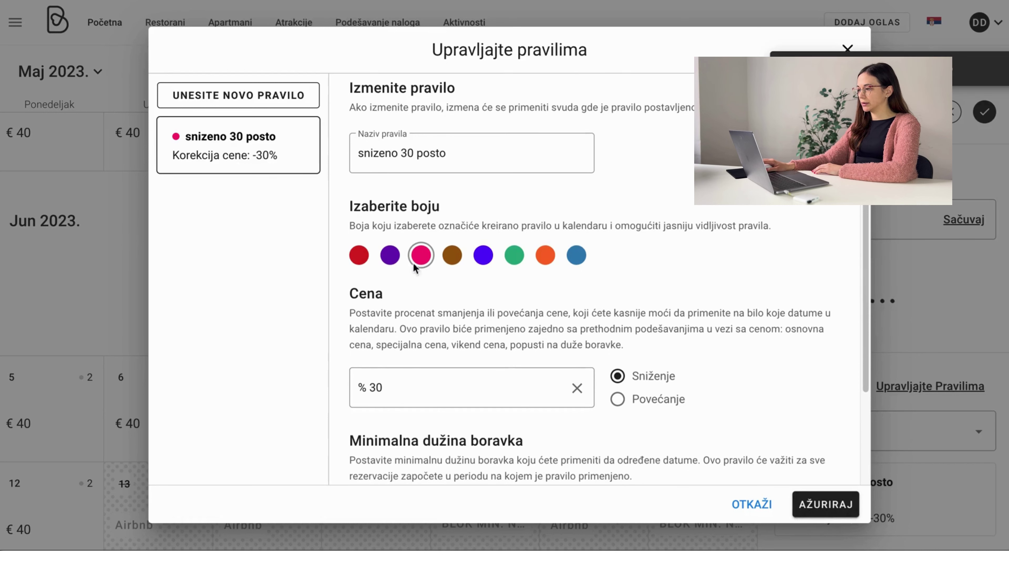
pyautogui.click(129, 253)
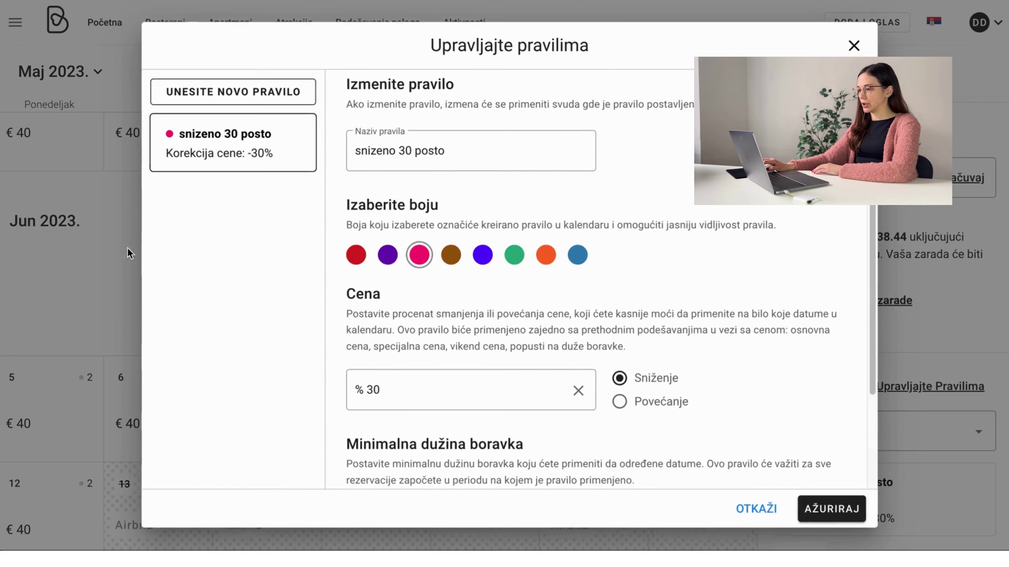
pyautogui.click(753, 507)
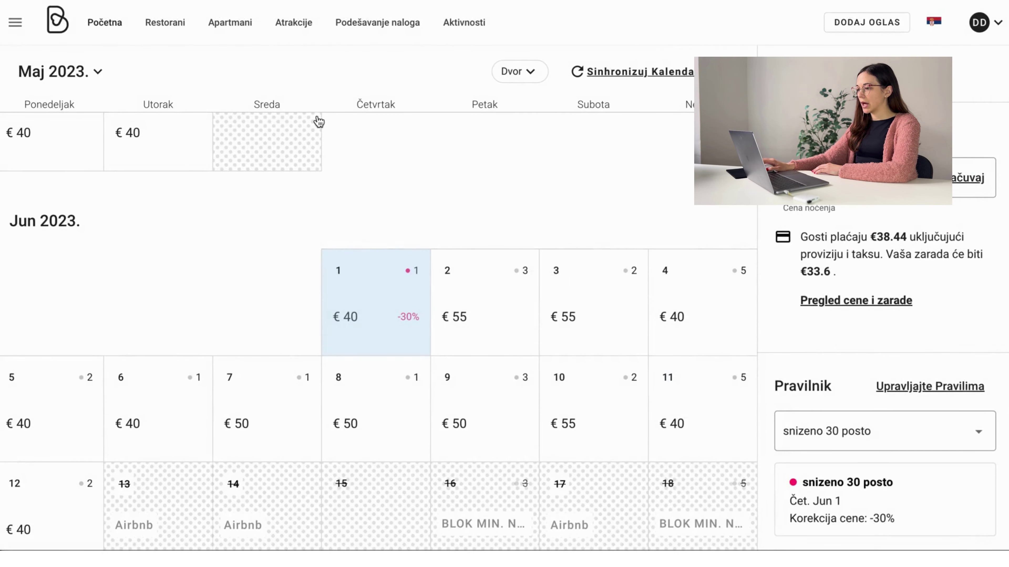
# Open the Dvor apartment's reservation settings (Podešavanja rezervacije) and examine the general and per-weekday minimum-stay settings.
pyautogui.scroll(-1, 353, 171)
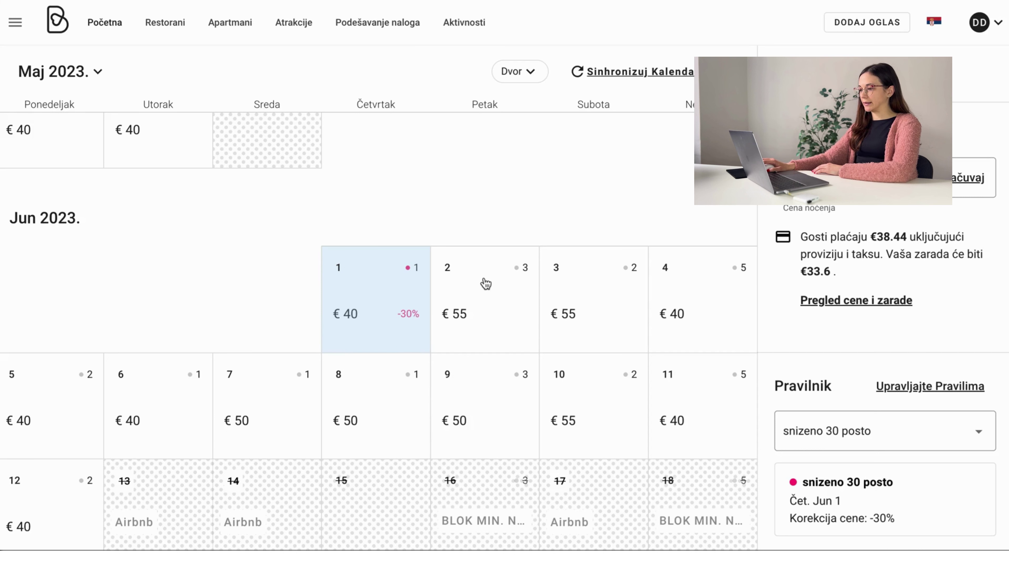
pyautogui.scroll(-1, 501, 211)
pyautogui.scroll(-1, 502, 211)
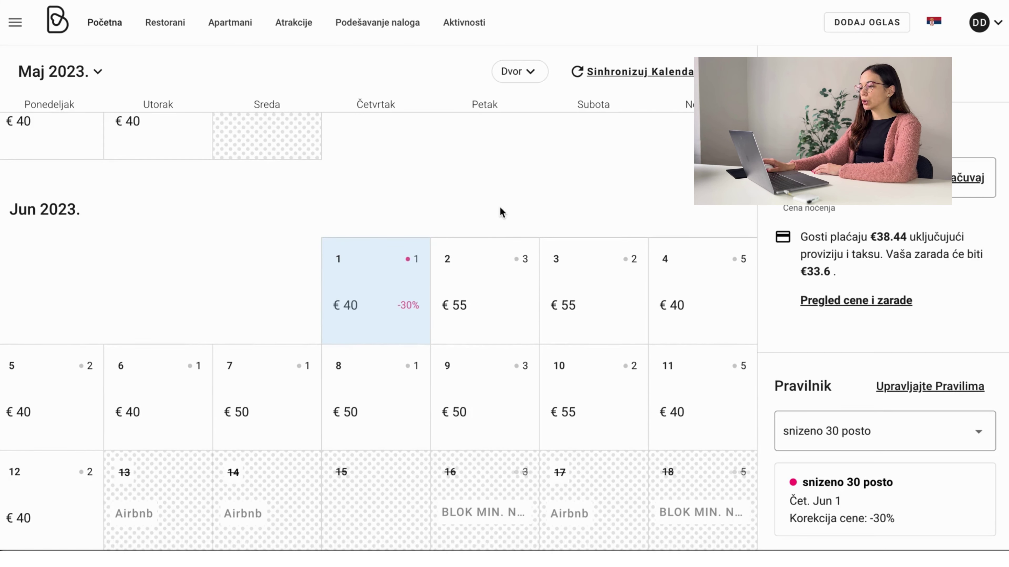
pyautogui.scroll(-2, 660, 331)
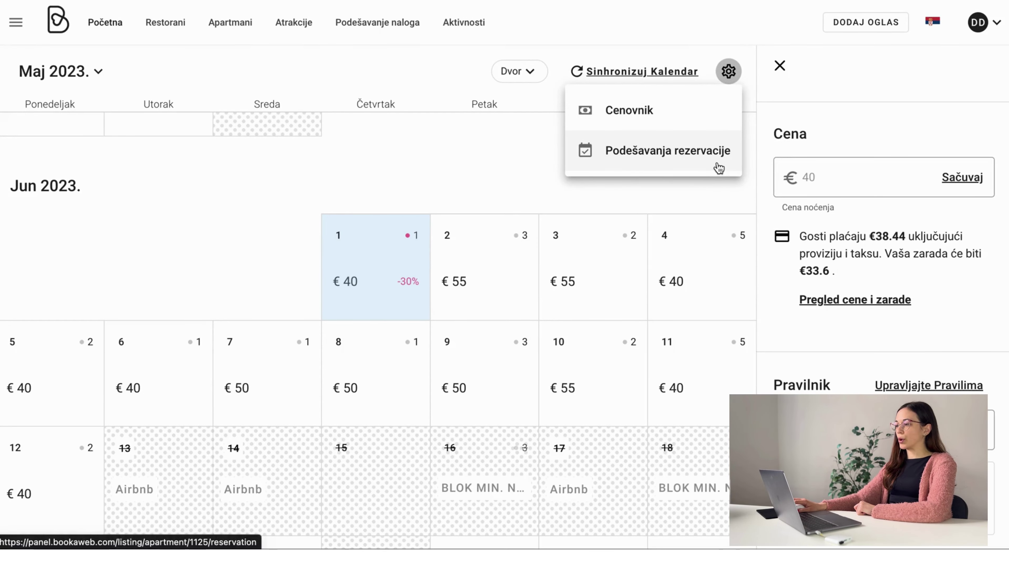
pyautogui.click(719, 168)
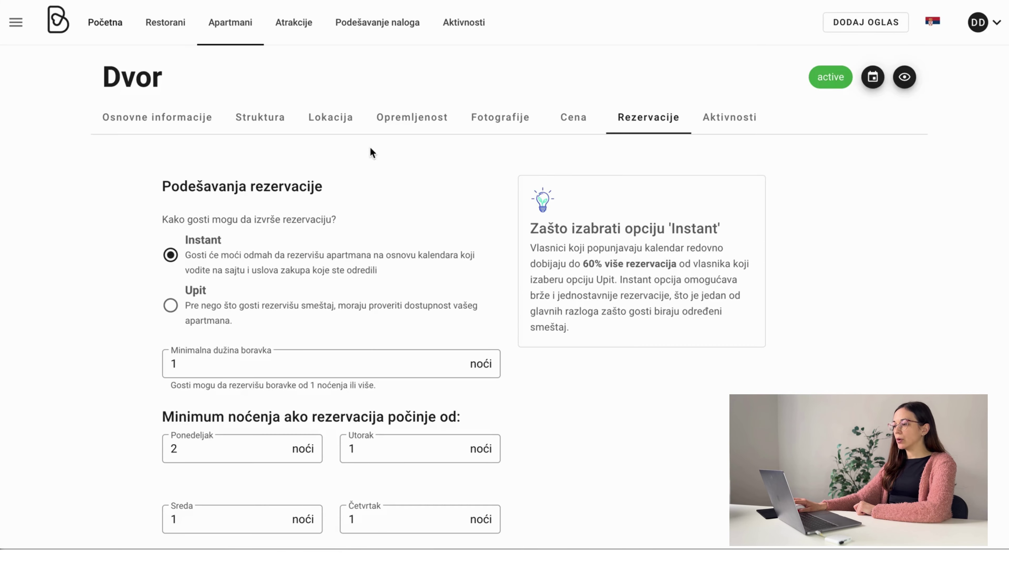
pyautogui.scroll(-1, 424, 135)
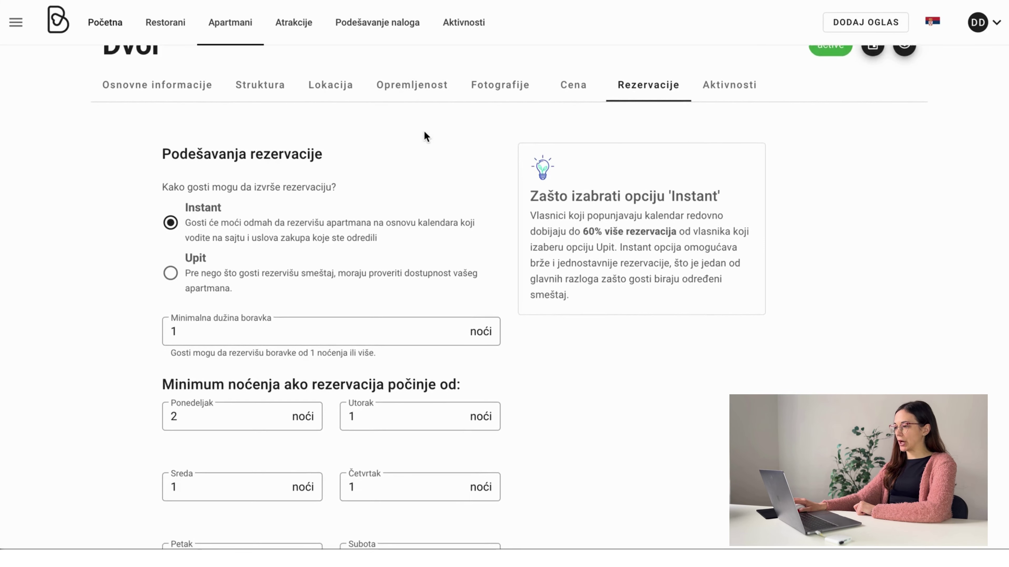
pyautogui.scroll(-4, 424, 132)
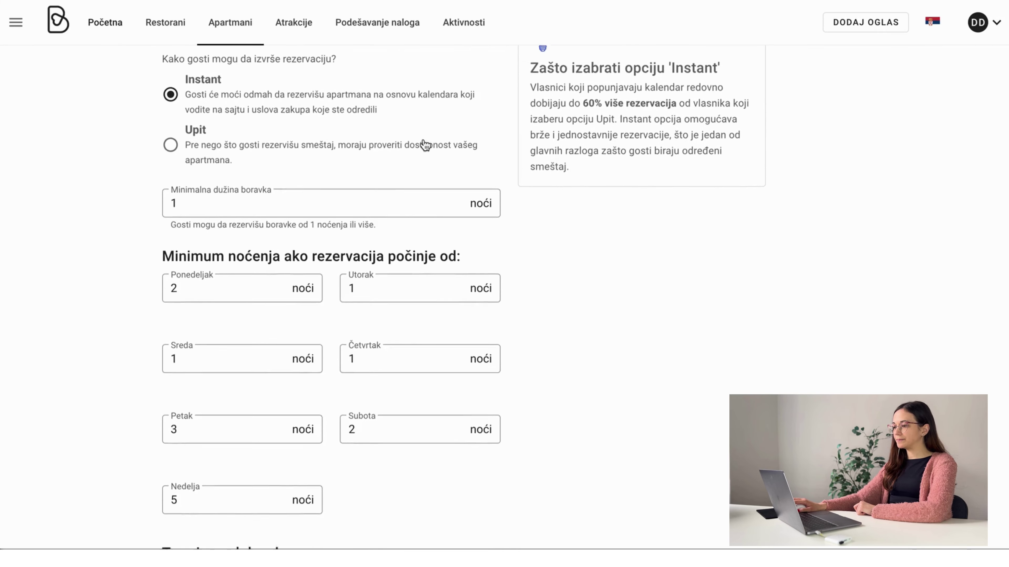
pyautogui.scroll(-1, 425, 145)
pyautogui.scroll(-1, 424, 139)
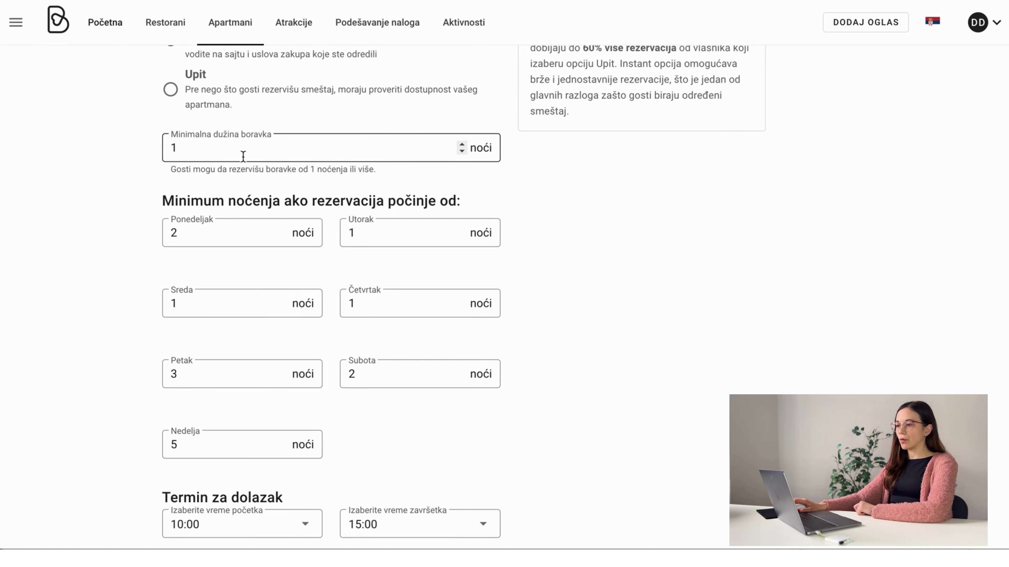
# Set the general minimum stay (Minimalna dužina boravka) to 3 nights.
pyautogui.click(279, 153)
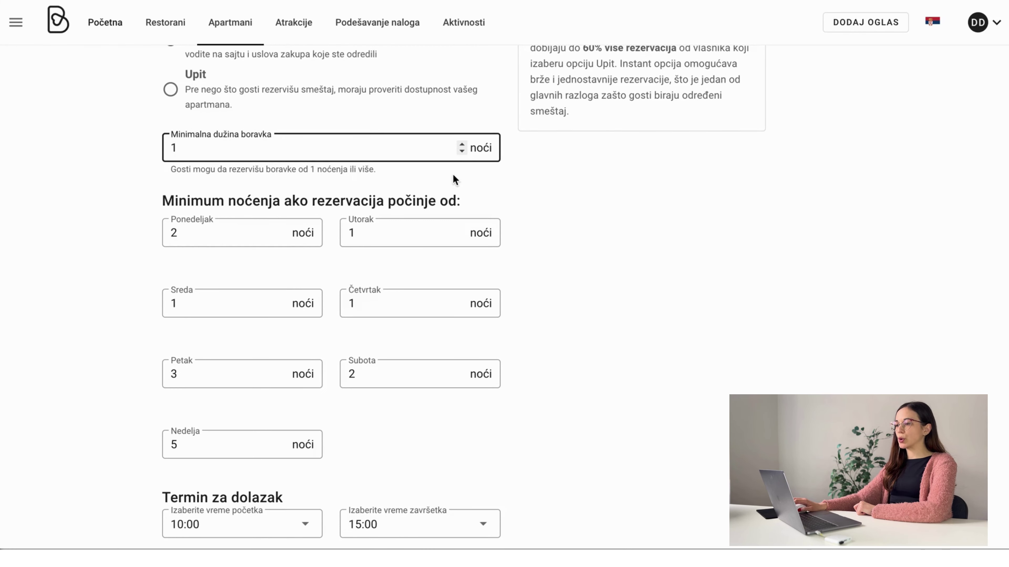
pyautogui.press('BackSpace')
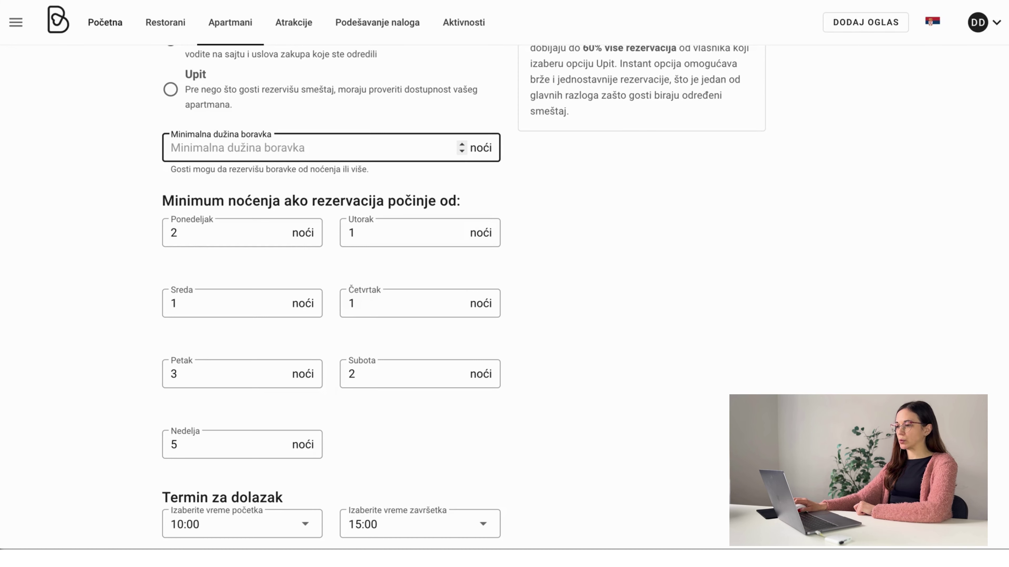
pyautogui.write('3')
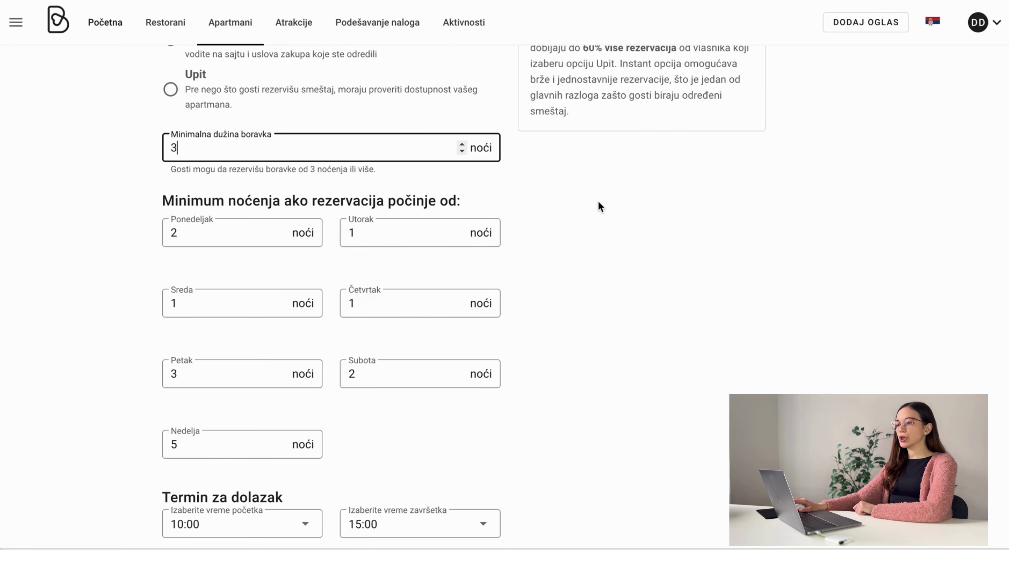
pyautogui.scroll(-1, 597, 201)
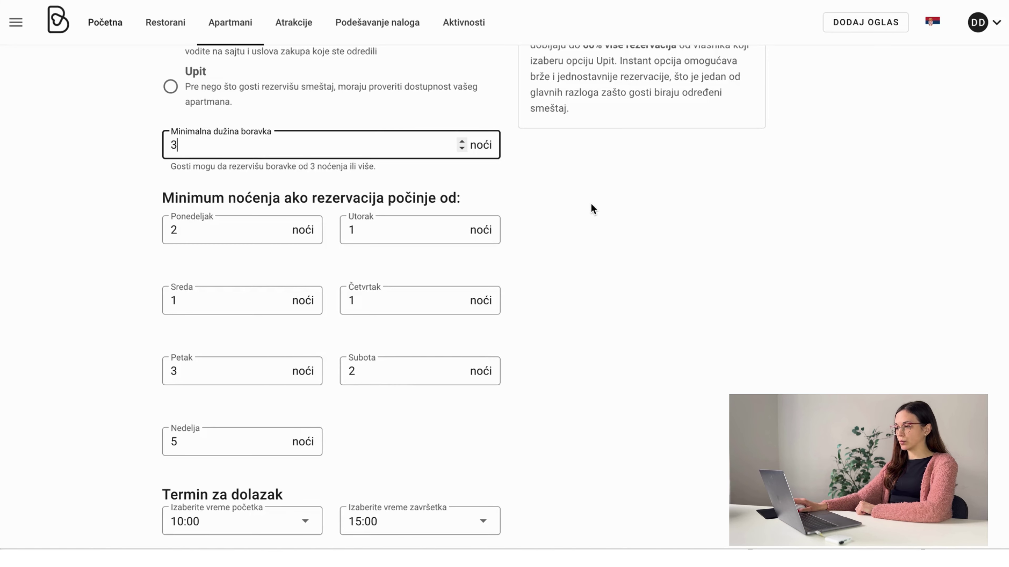
pyautogui.scroll(-1, 589, 200)
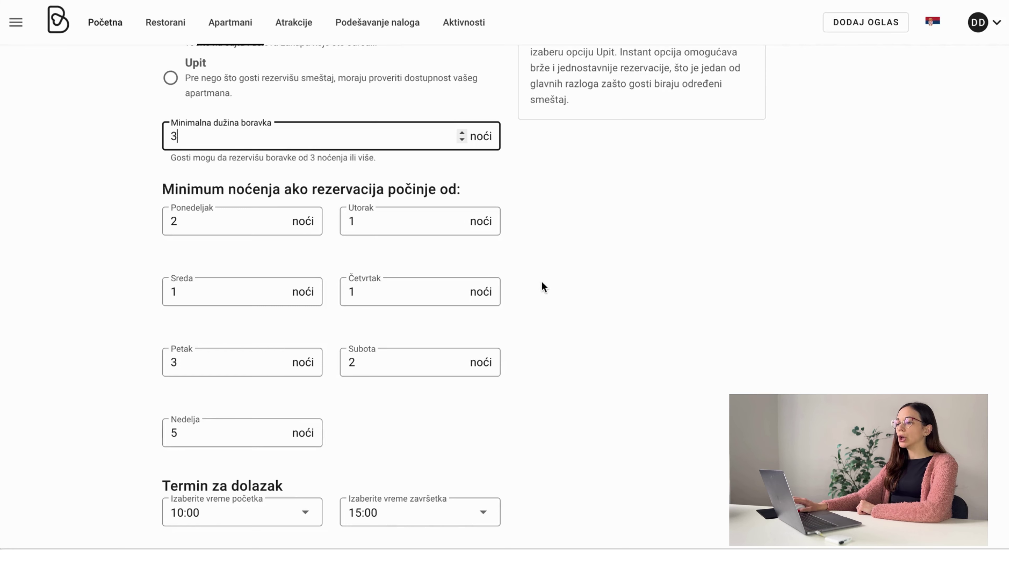
pyautogui.scroll(-1, 542, 285)
pyautogui.scroll(-1, 545, 282)
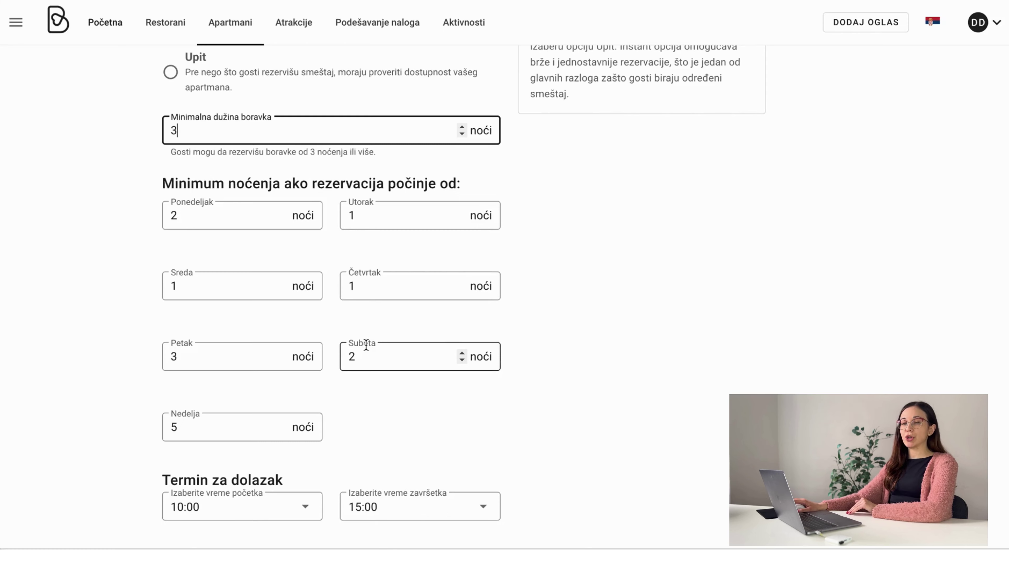
# Set the minimum nights for reservations starting on Friday (Petak) to 5 and on Sunday (Nedelja) to 1.
pyautogui.click(217, 355)
pyautogui.press('BackSpace')
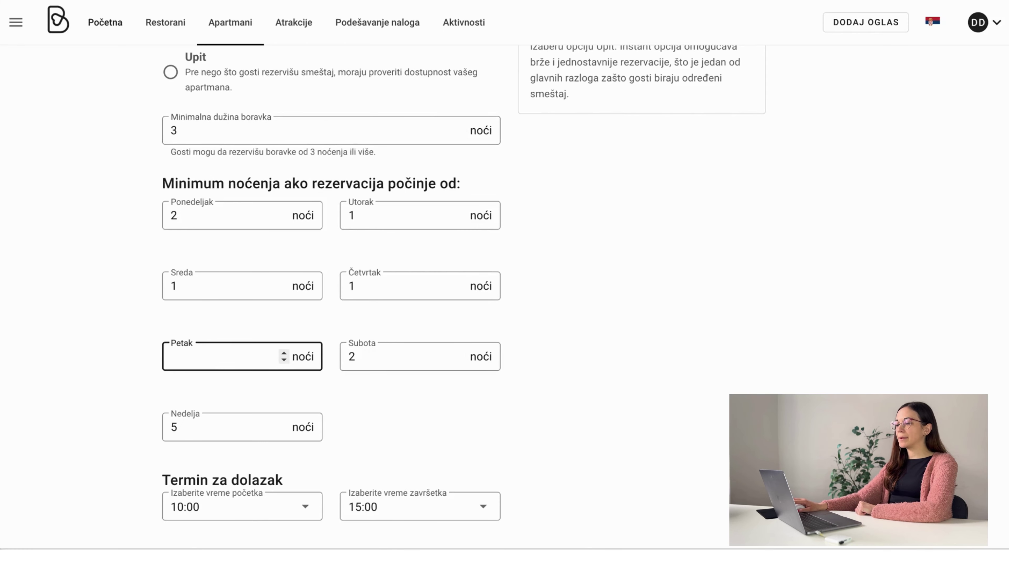
pyautogui.write('5')
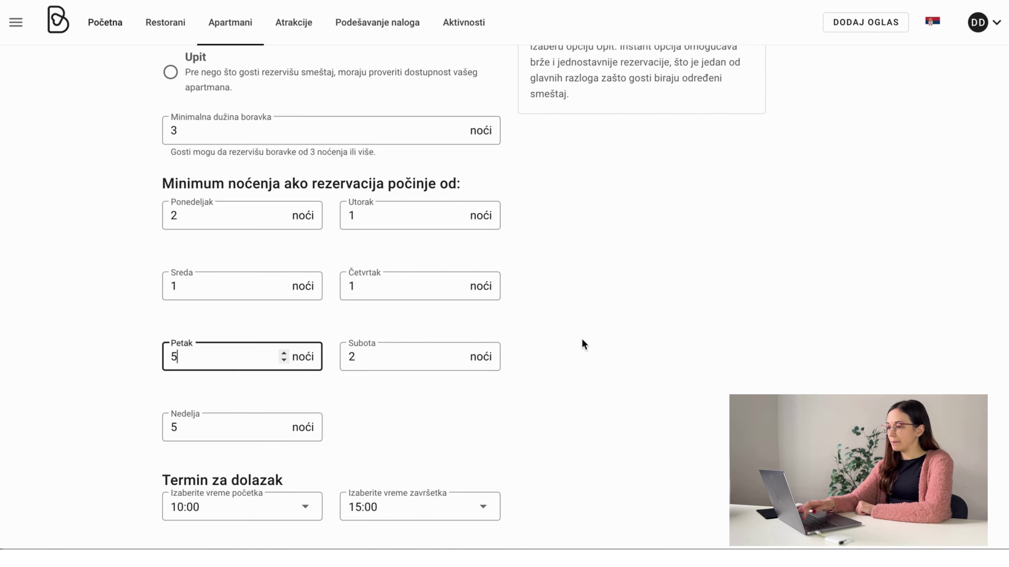
pyautogui.click(270, 422)
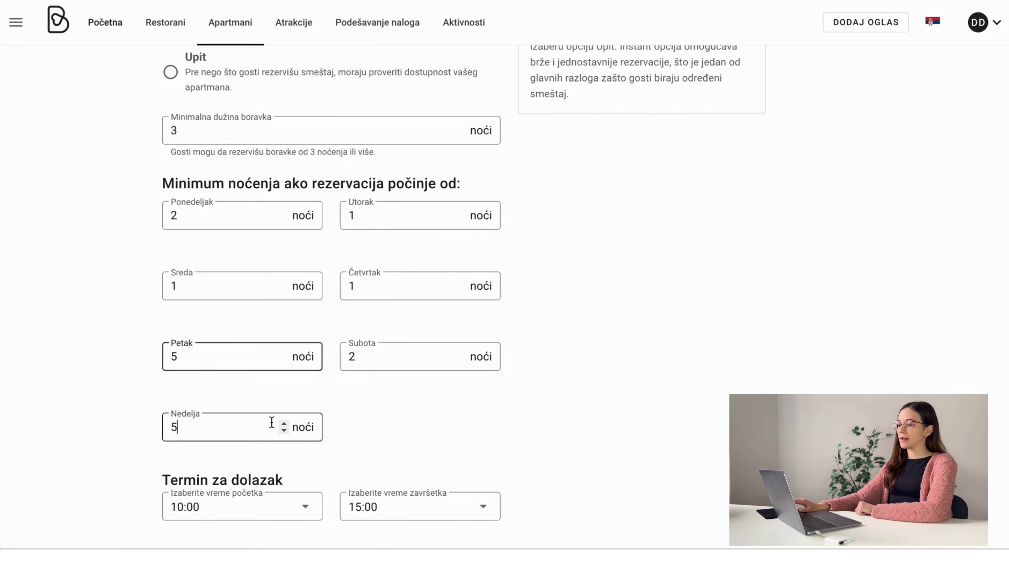
pyautogui.press('BackSpace')
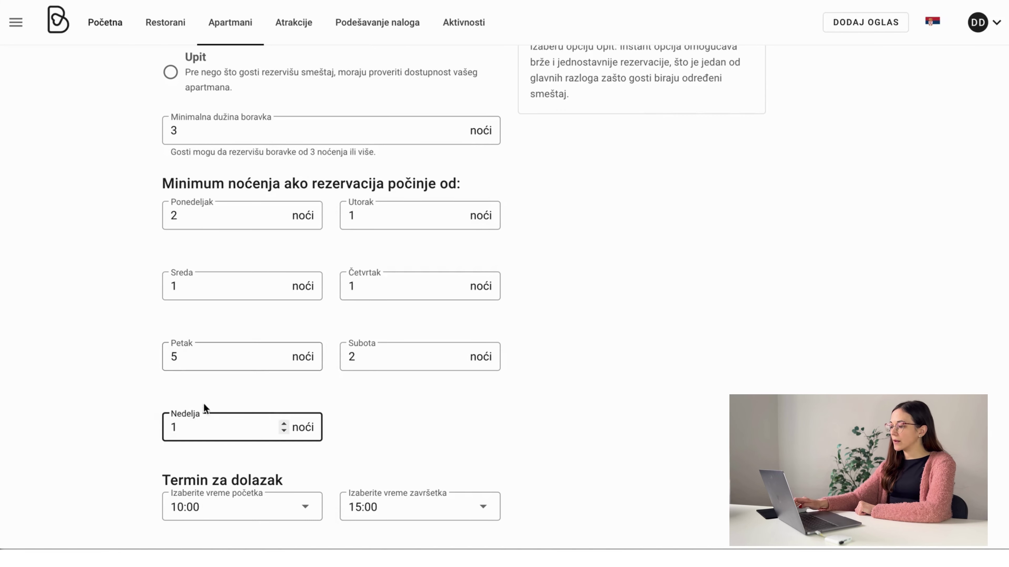
# Clear the minimum nights for reservations starting on Monday (Ponedeljak) and Tuesday (Utorak).
pyautogui.click(203, 210)
pyautogui.press('BackSpace')
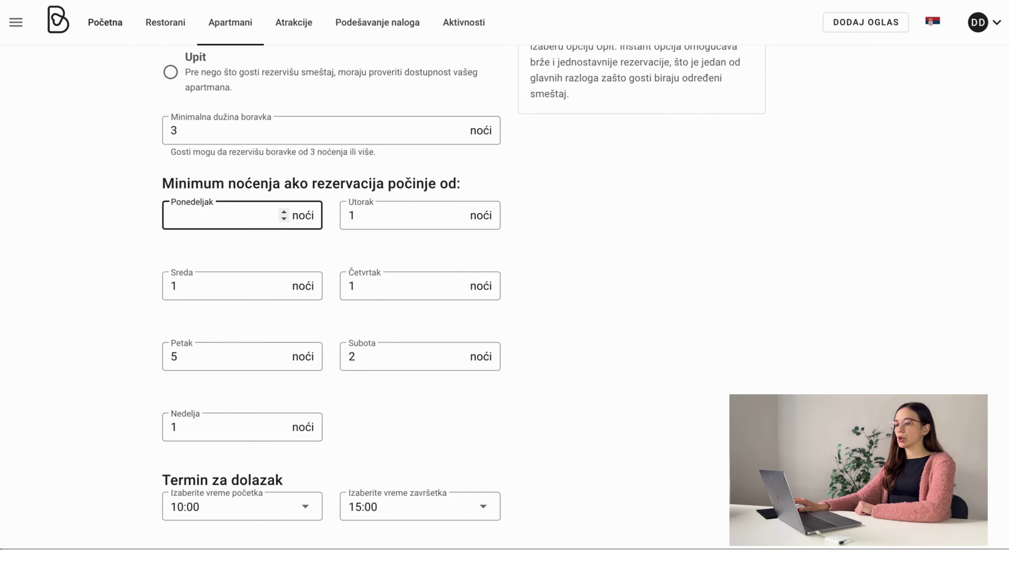
pyautogui.press('Tab')
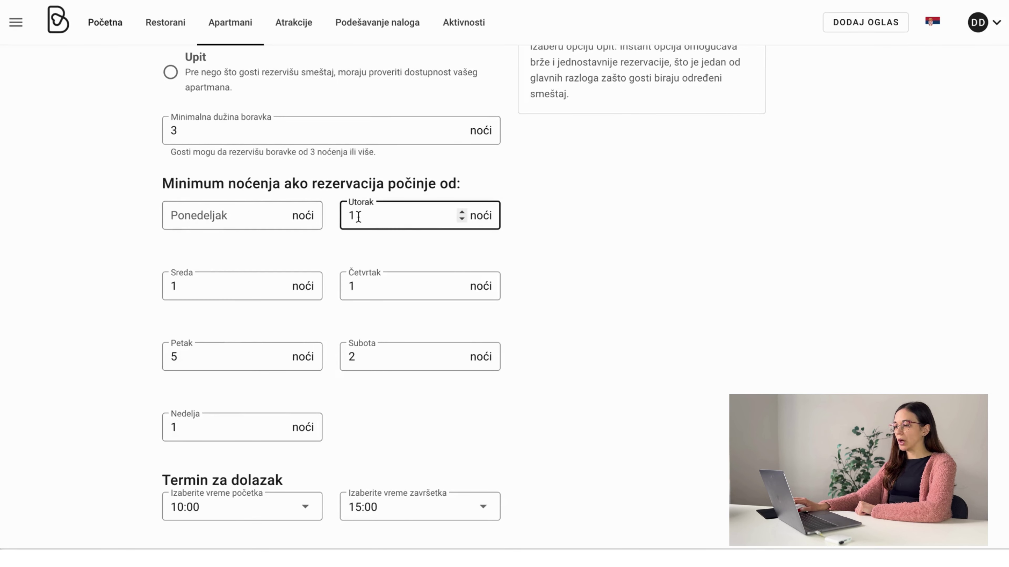
pyautogui.press('BackSpace')
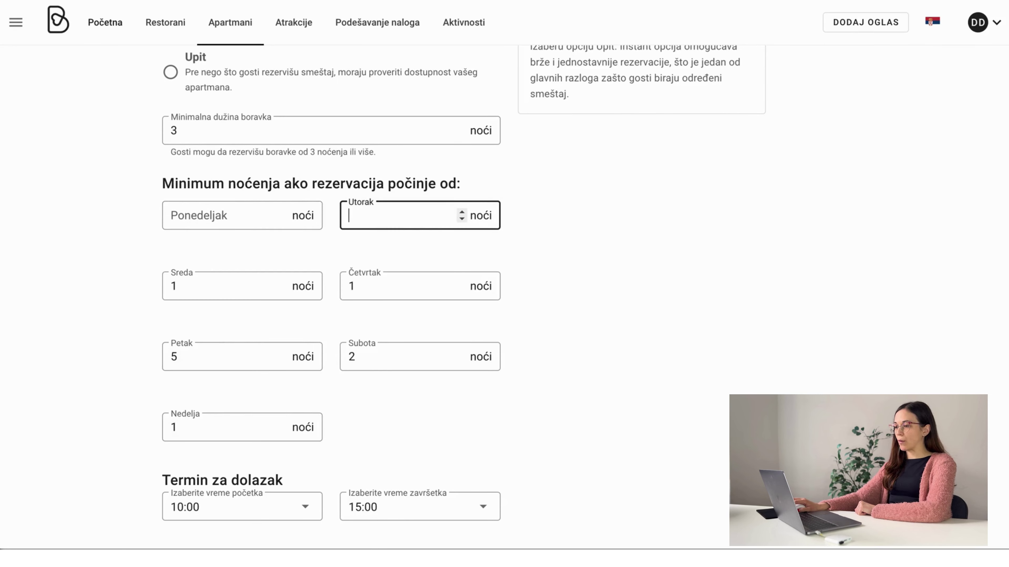
pyautogui.click(365, 295)
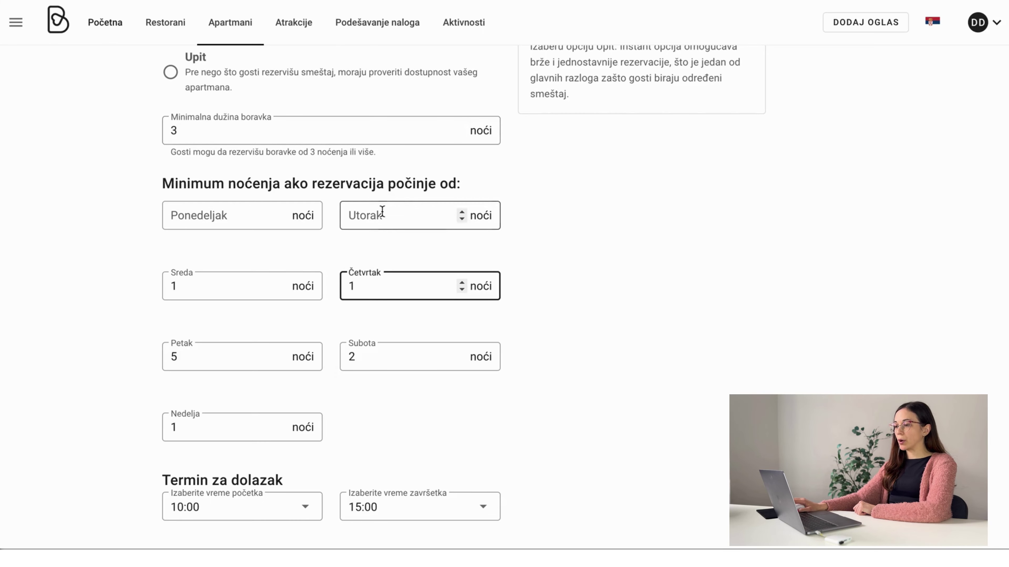
# Open the Dvor apartment's calendar, select May 11, 2023 and start a new rule for it.
pyautogui.scroll(-1, 266, 213)
pyautogui.scroll(-7, 267, 213)
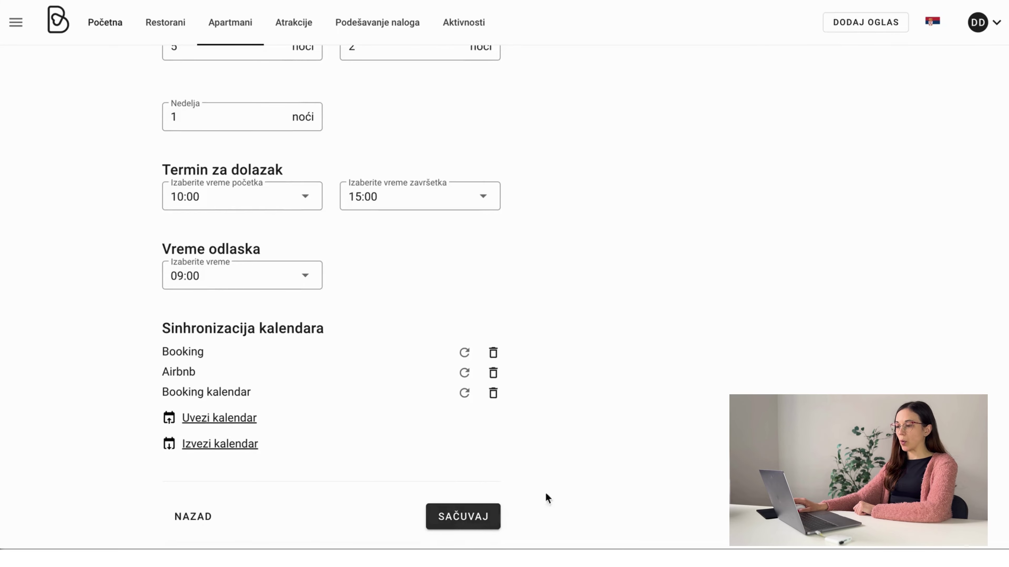
pyautogui.scroll(13, 519, 472)
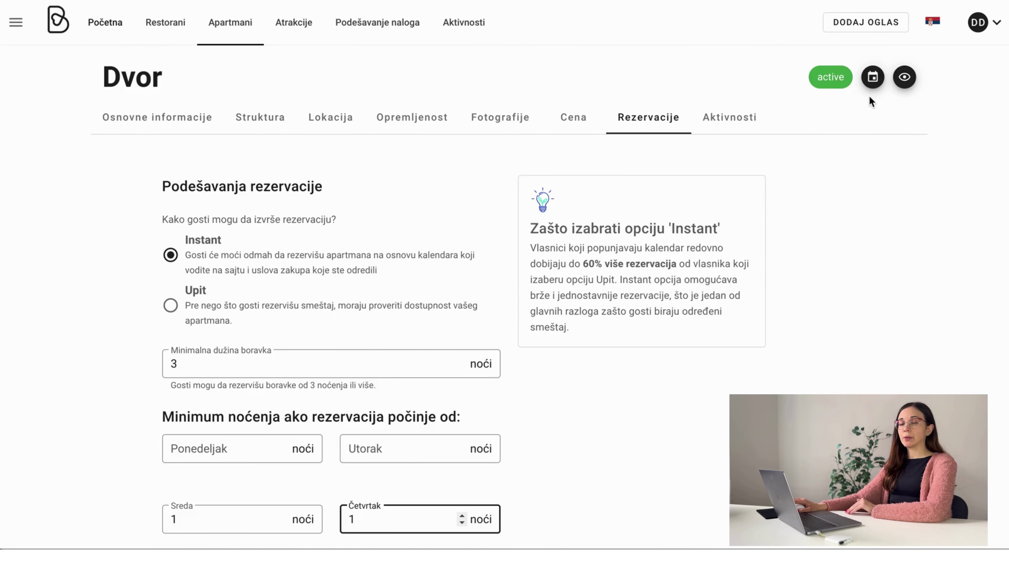
pyautogui.click(871, 78)
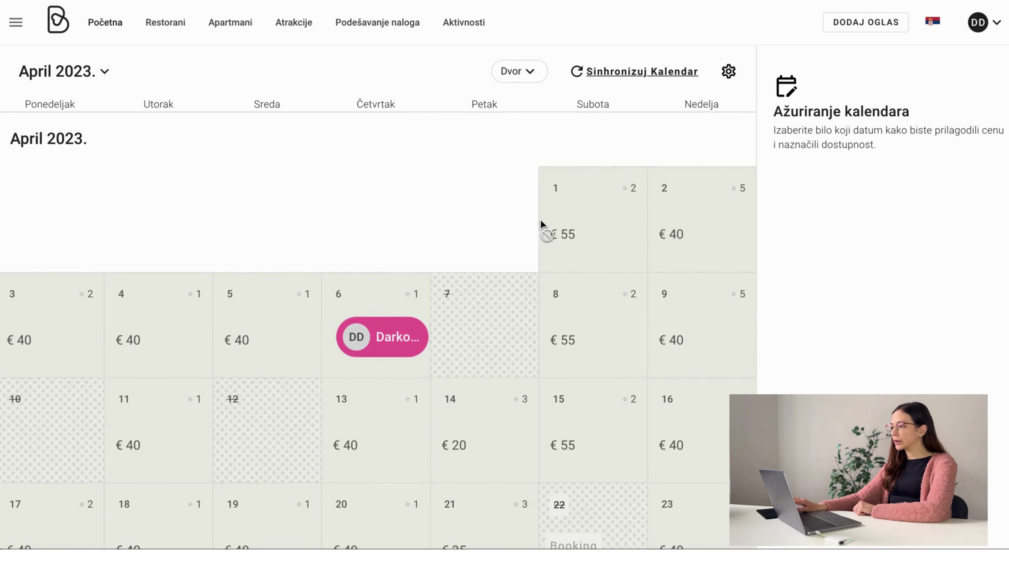
pyautogui.scroll(-12, 540, 219)
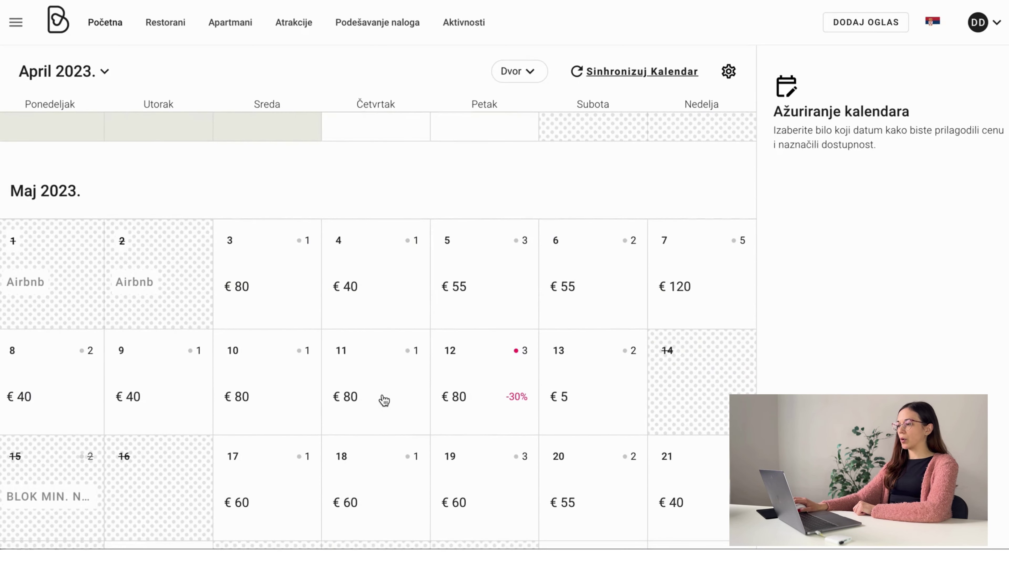
pyautogui.click(383, 400)
pyautogui.scroll(-2, 963, 369)
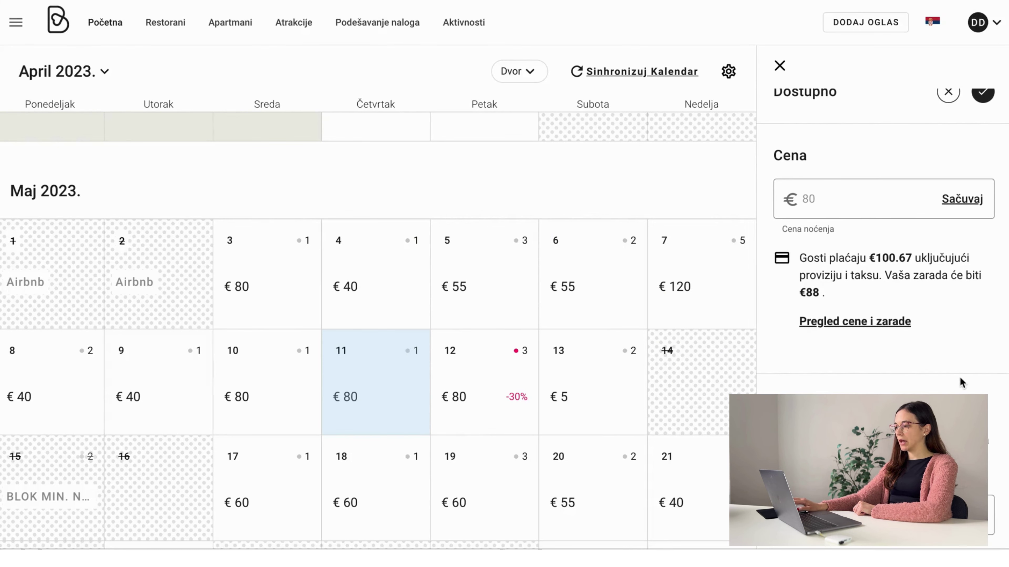
pyautogui.scroll(-1, 960, 384)
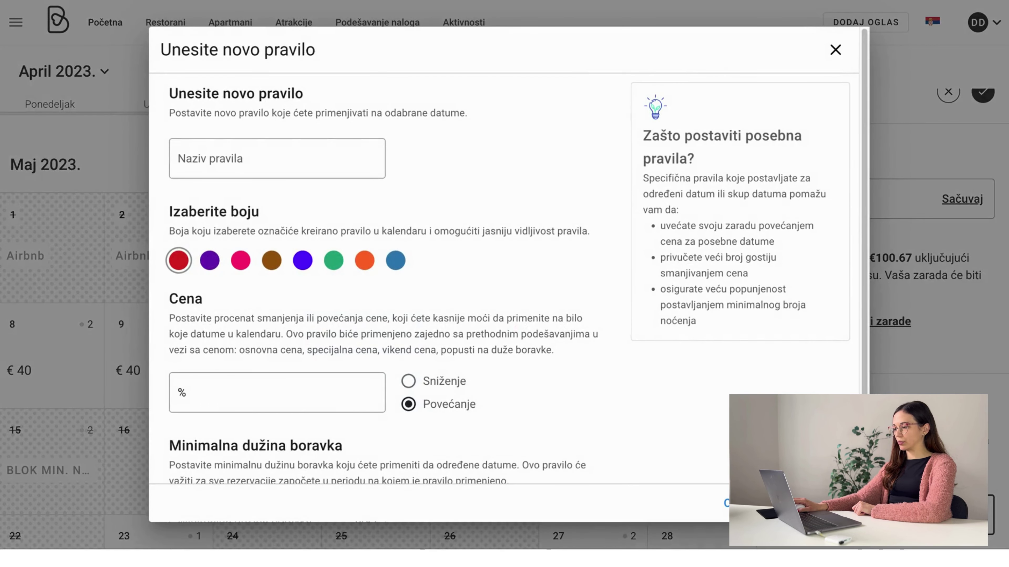
# Name the new rule "minimum 5" and give it the purple color.
pyautogui.click(286, 154)
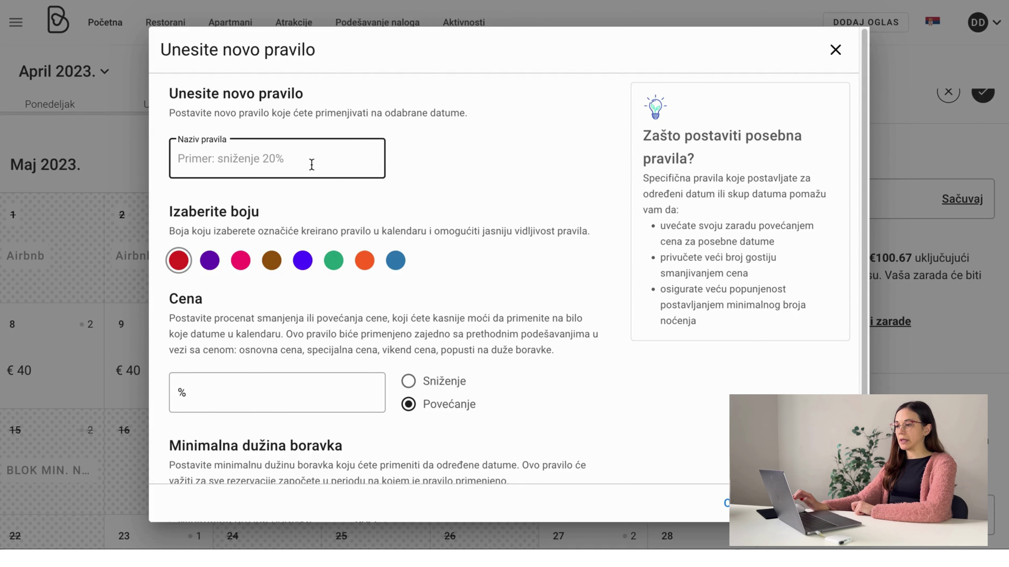
pyautogui.write('minim')
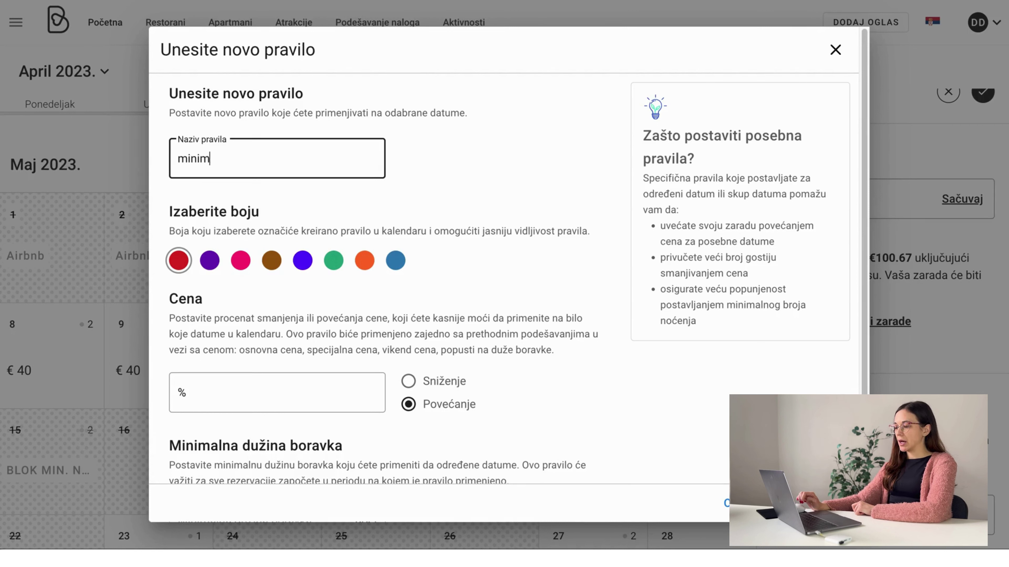
pyautogui.write('um 5')
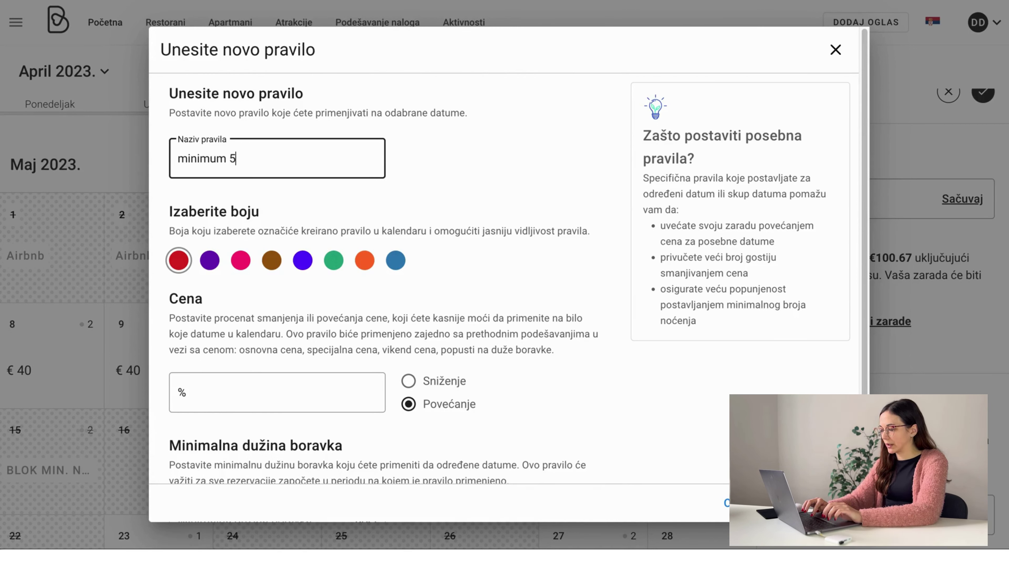
pyautogui.click(210, 261)
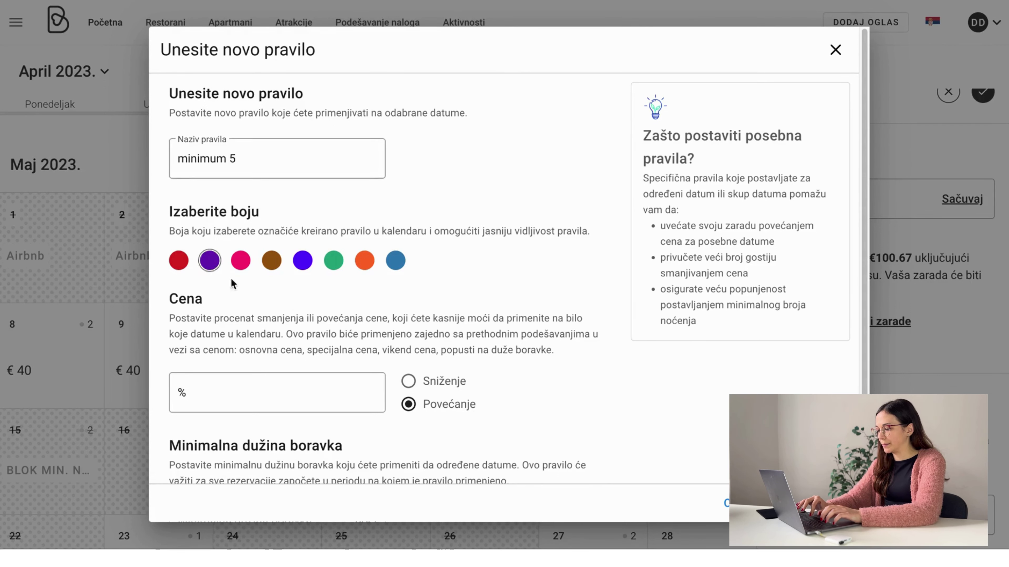
pyautogui.scroll(-1, 550, 308)
pyautogui.scroll(-3, 550, 308)
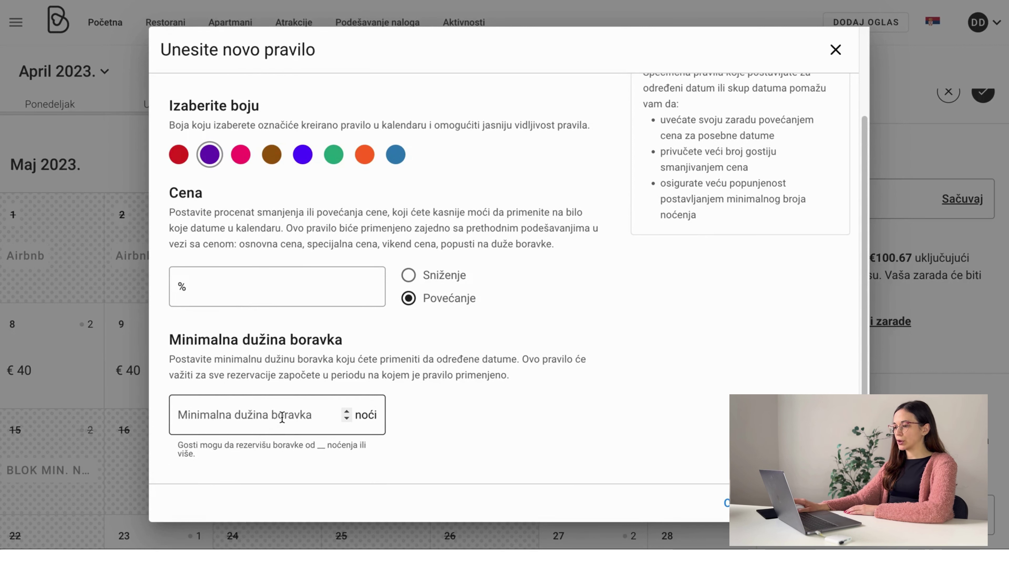
# Set the rule's minimum stay to 5 nights and save it for May 11.
pyautogui.click(282, 417)
pyautogui.scroll(1, 308, 305)
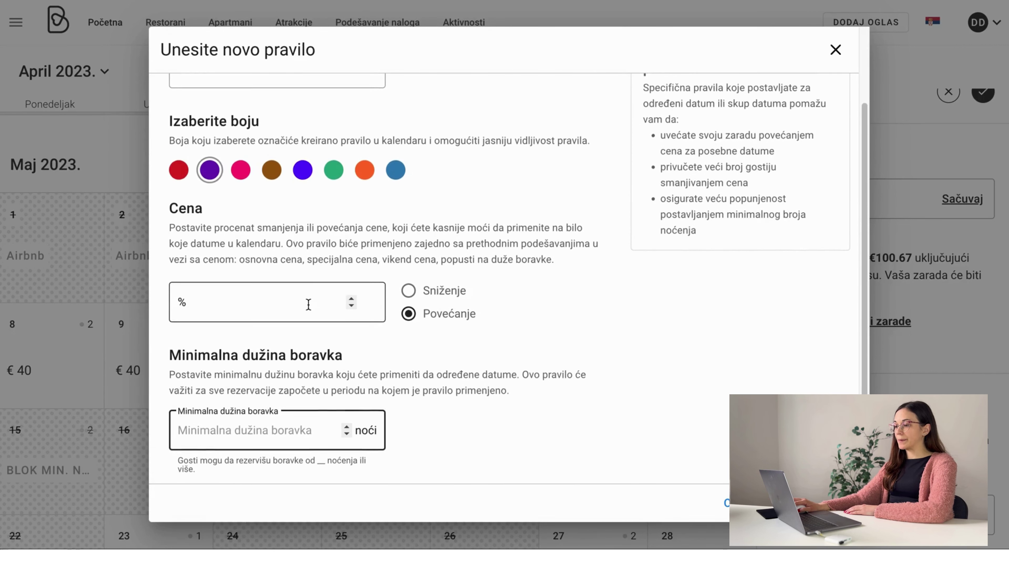
pyautogui.scroll(-1, 308, 304)
pyautogui.write('5')
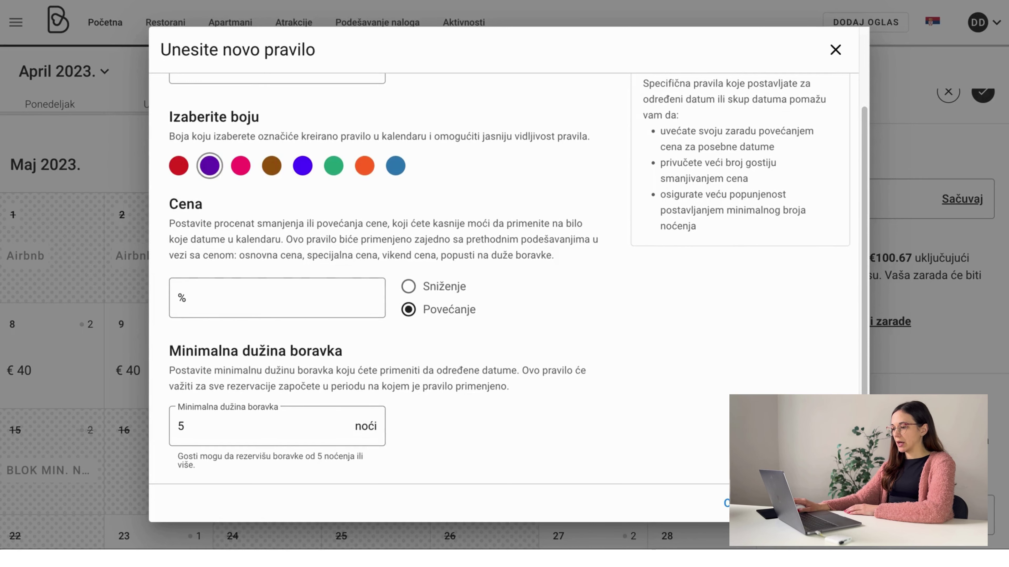
pyautogui.press('Return')
pyautogui.scroll(-3, 548, 268)
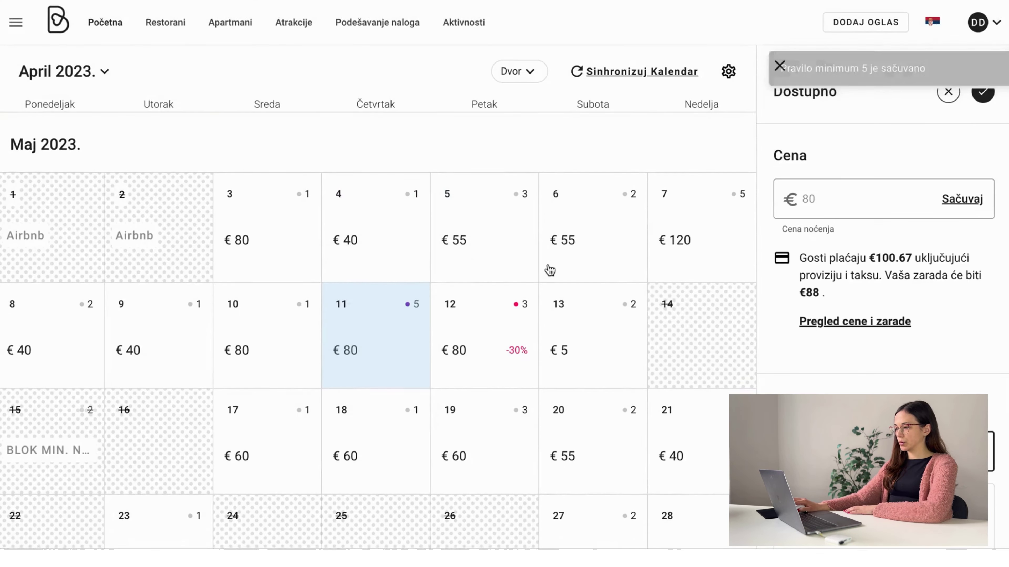
# Select December 30, 2023 in the calendar and apply the "minimum 5" rule to it.
pyautogui.scroll(-15, 469, 309)
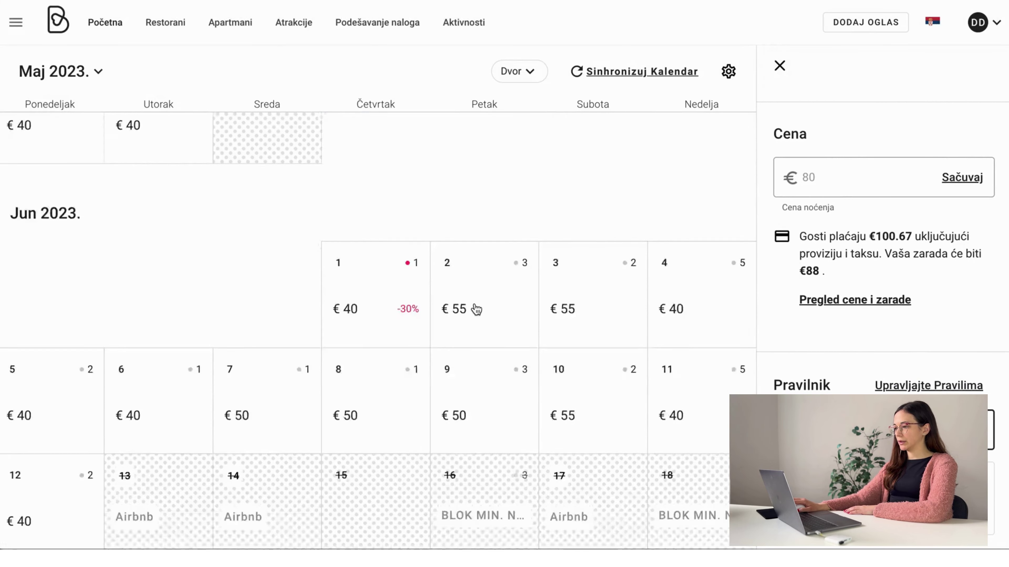
pyautogui.scroll(-20, 475, 312)
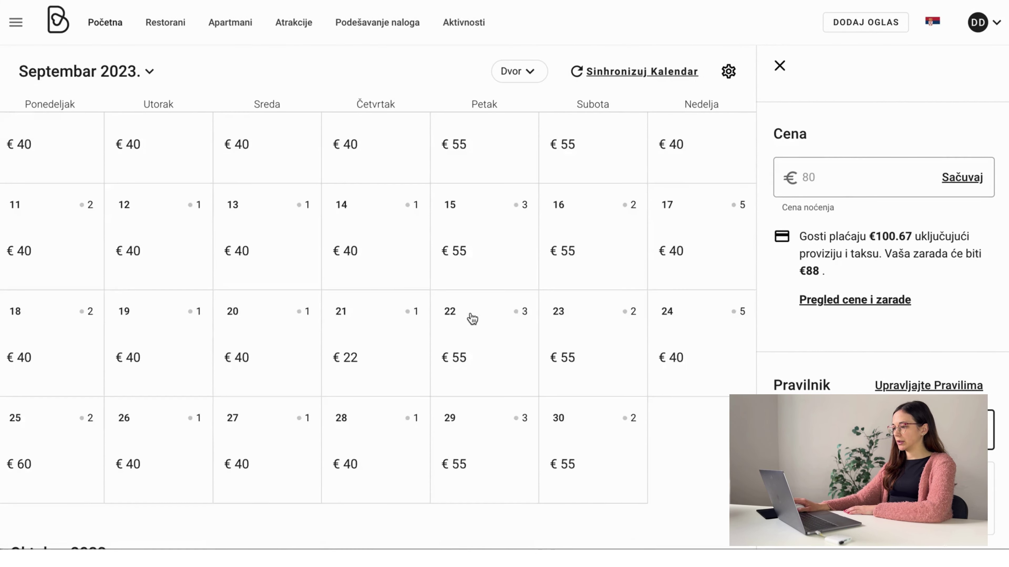
pyautogui.scroll(-5, 386, 286)
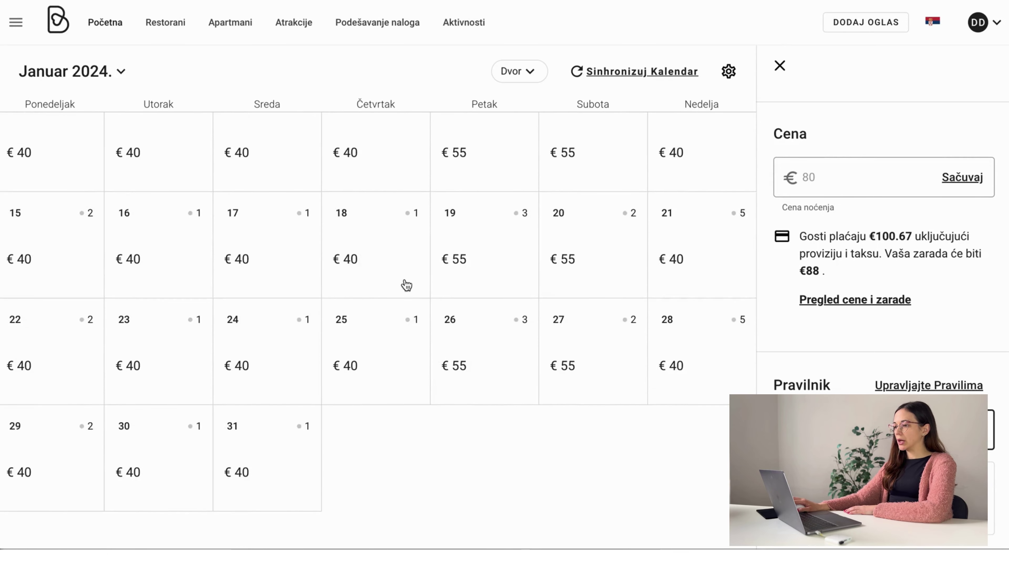
pyautogui.scroll(15, 407, 282)
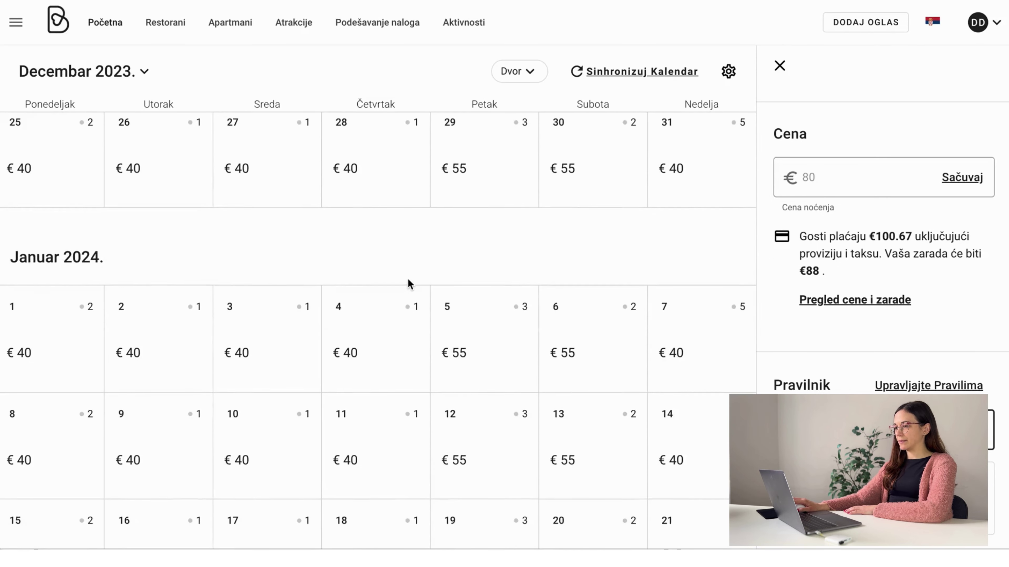
pyautogui.scroll(1, 410, 284)
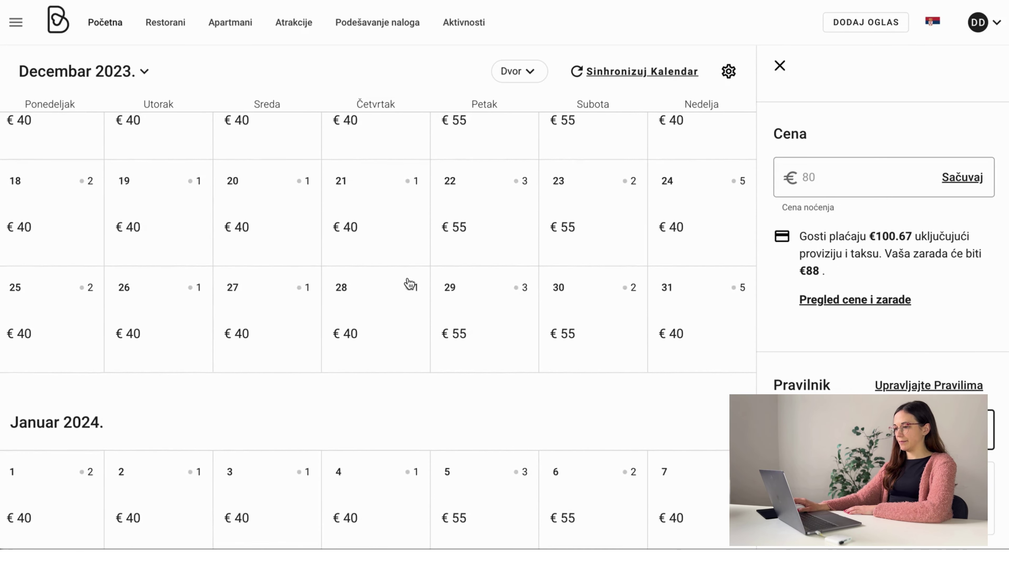
pyautogui.click(613, 345)
pyautogui.scroll(-1, 921, 367)
pyautogui.scroll(-5, 626, 269)
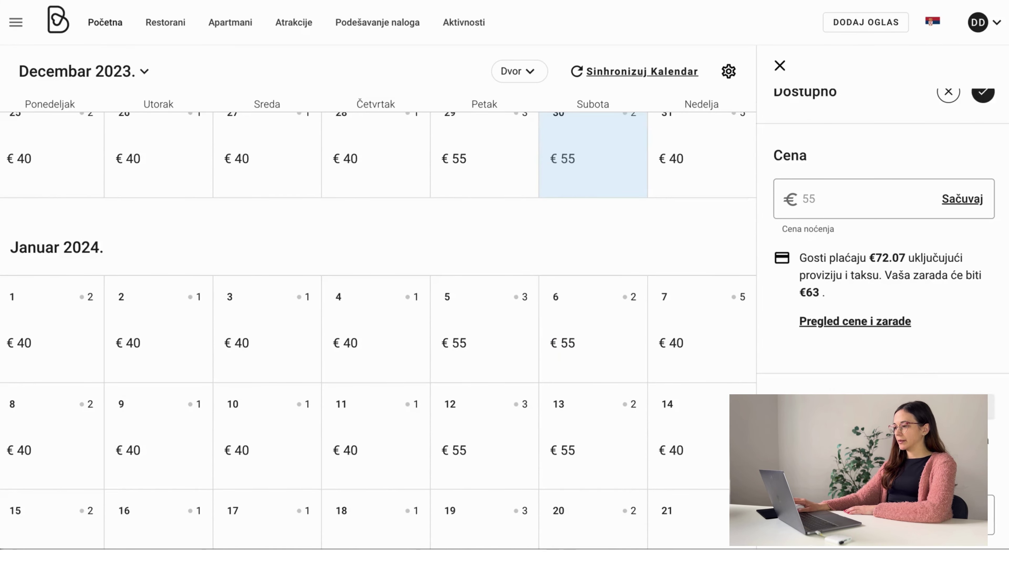
pyautogui.scroll(1, 625, 269)
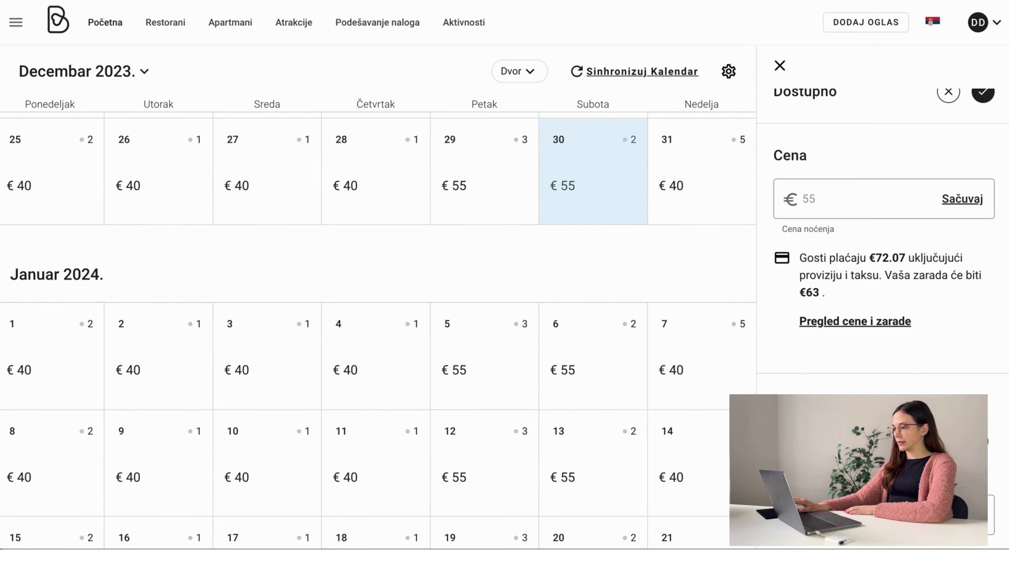
pyautogui.click(800, 508)
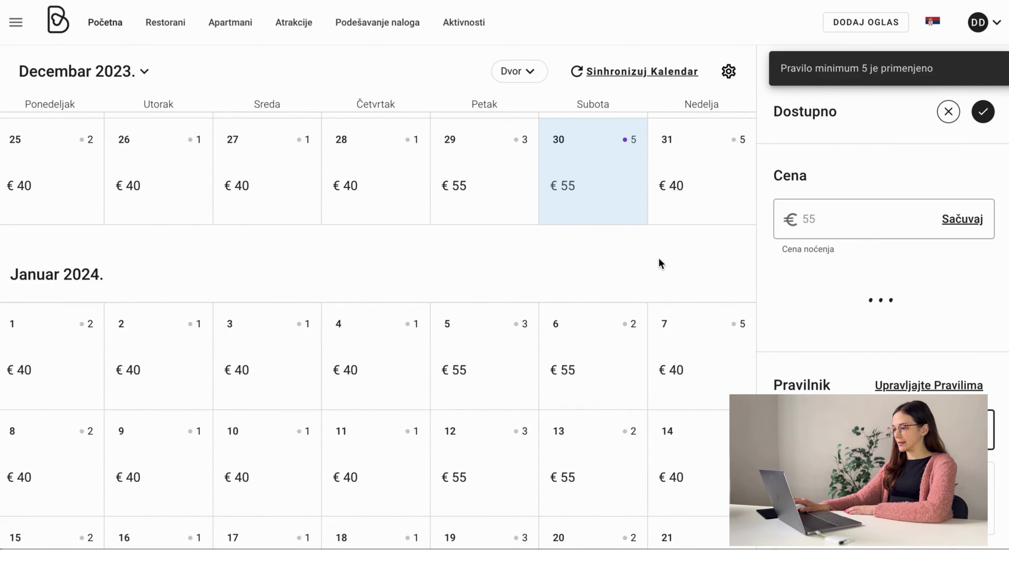
pyautogui.scroll(2, 664, 281)
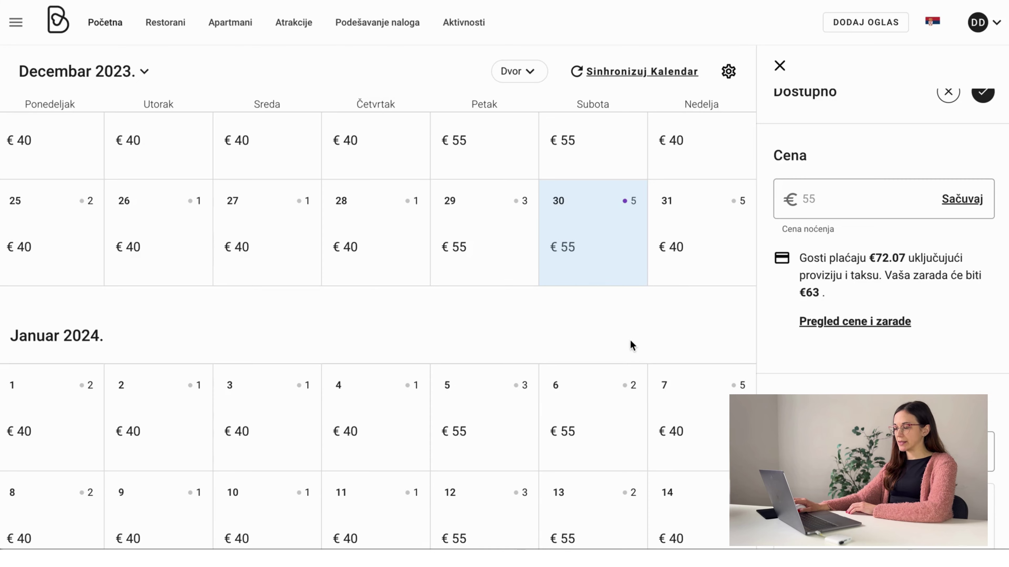
pyautogui.scroll(1, 630, 339)
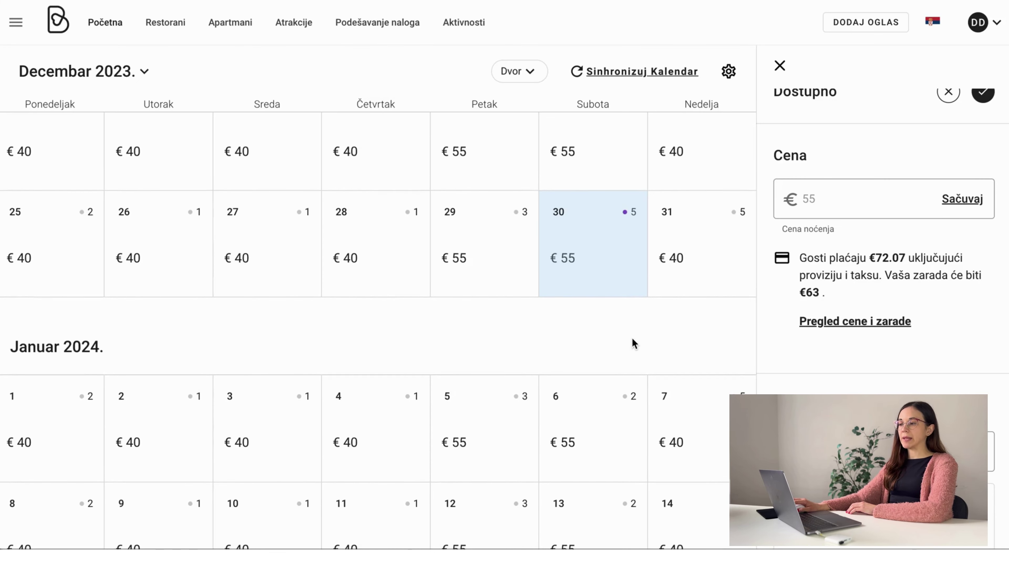
pyautogui.scroll(1, 631, 338)
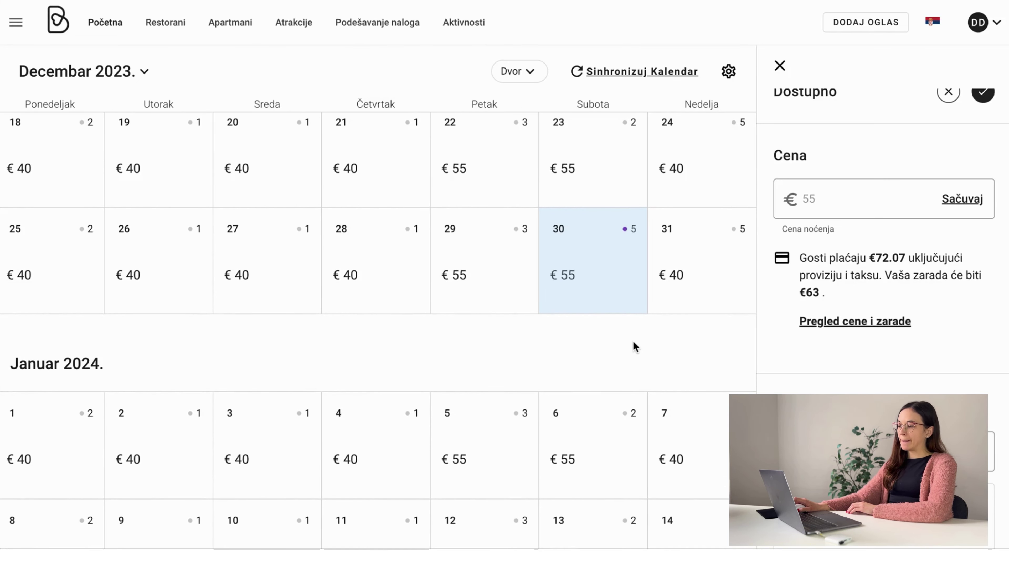
pyautogui.scroll(1, 631, 348)
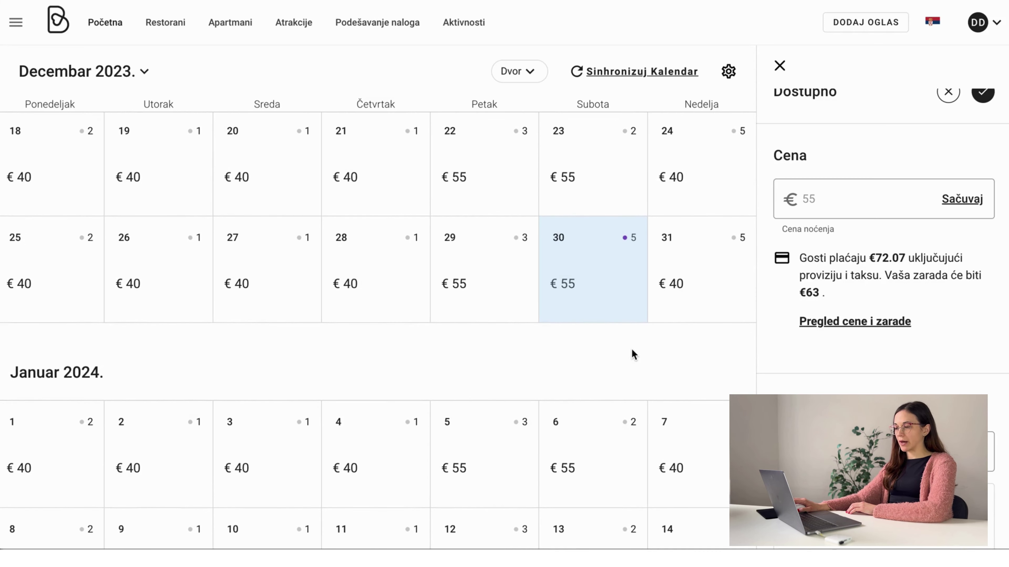